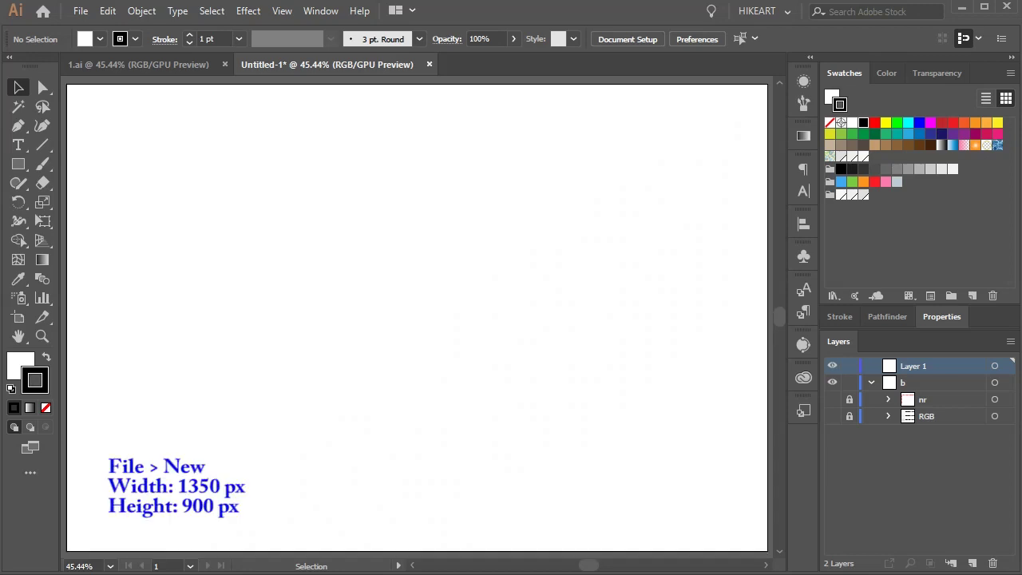
# - Briefly show and hide the three grey reference colours, then bring up the line and grid tools flyout
pyautogui.click(832, 416)
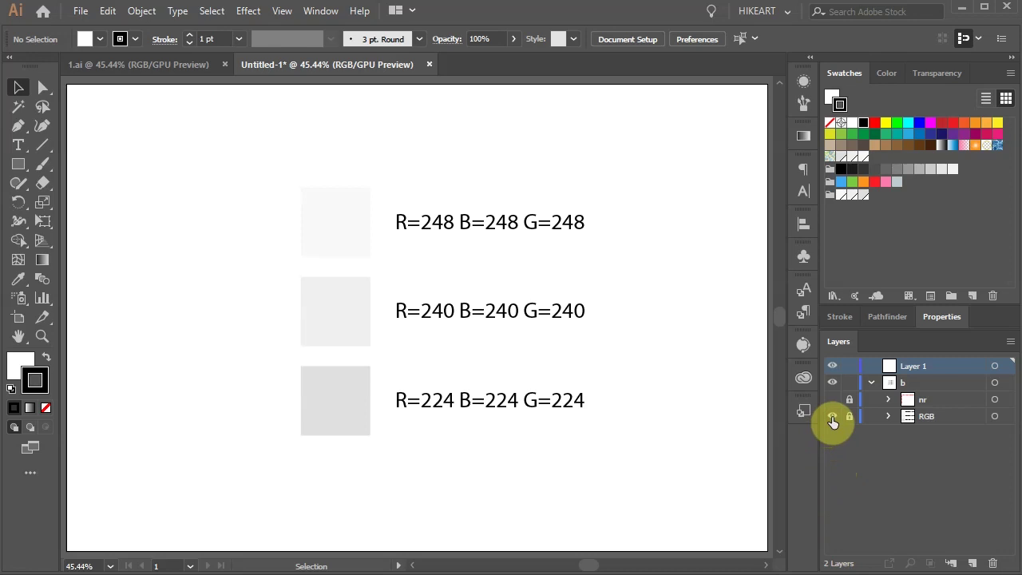
pyautogui.click(832, 417)
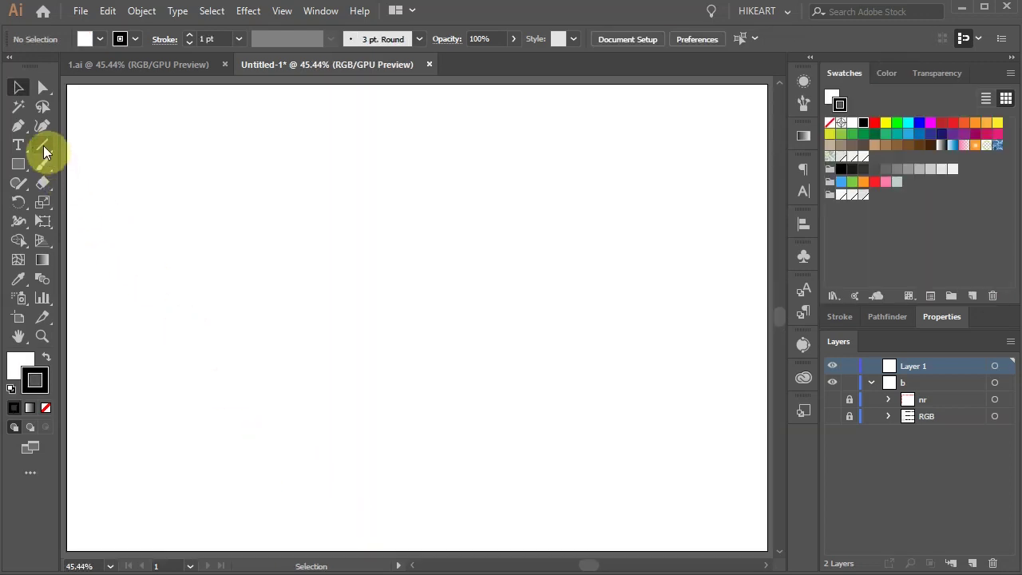
pyautogui.click(43, 150)
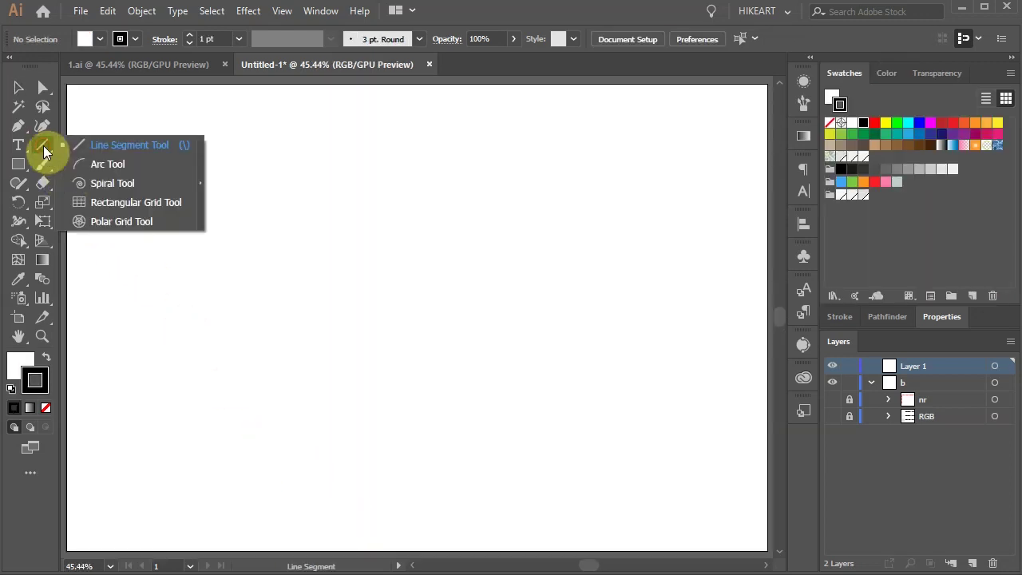
# - Set the Rectangular Grid tool to 11 horizontal and 11 vertical dividers
pyautogui.click(148, 203)
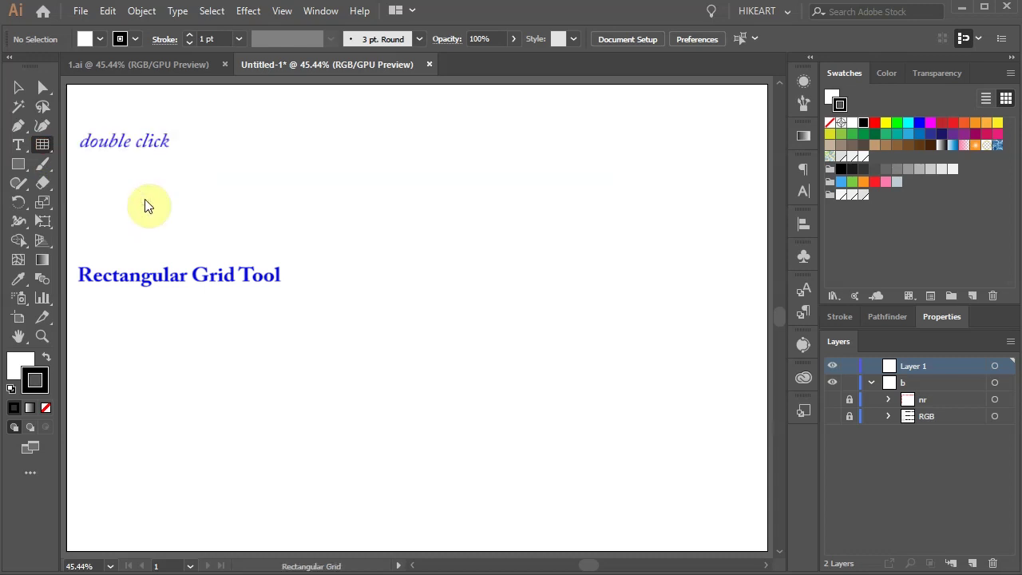
pyautogui.doubleClick(41, 146)
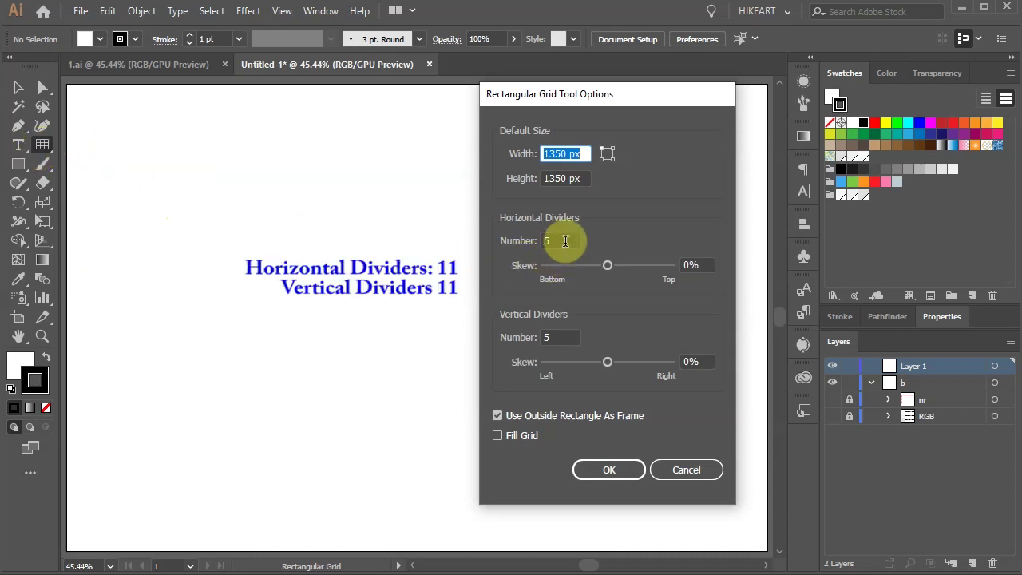
pyautogui.moveTo(566, 238); pyautogui.dragTo(539, 235)
pyautogui.write('11')
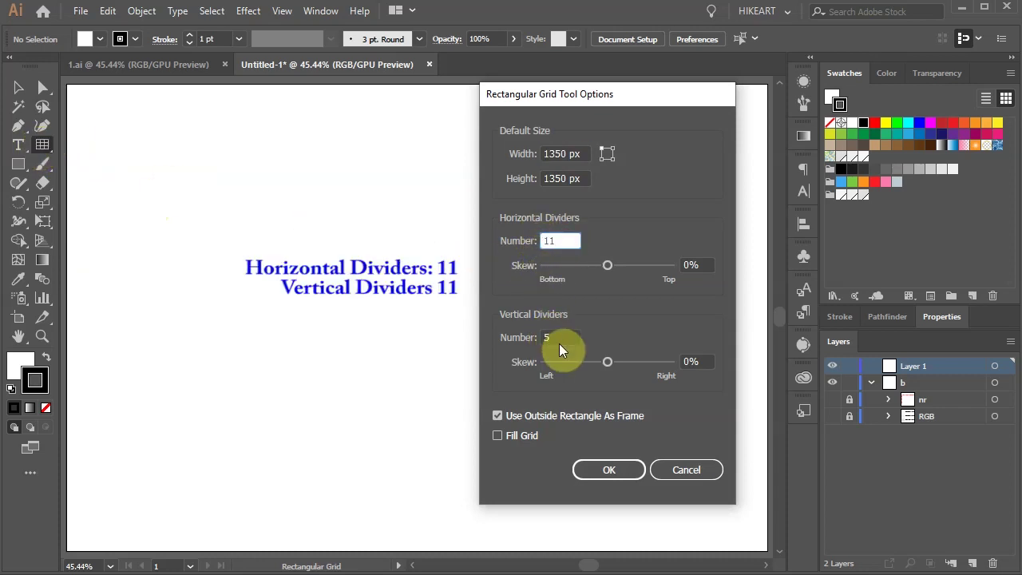
pyautogui.moveTo(559, 339); pyautogui.dragTo(533, 336)
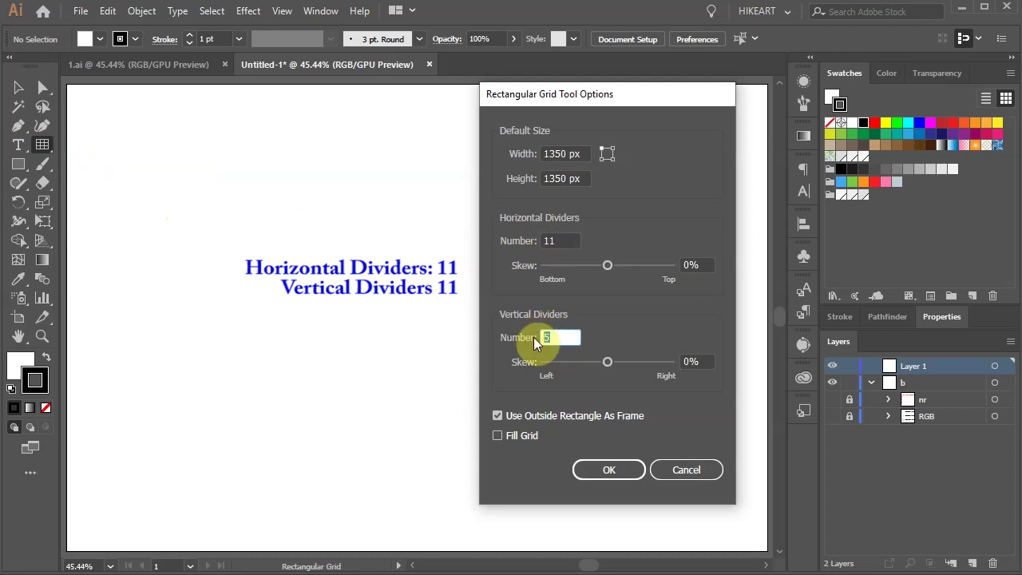
pyautogui.write('11')
pyautogui.click(608, 470)
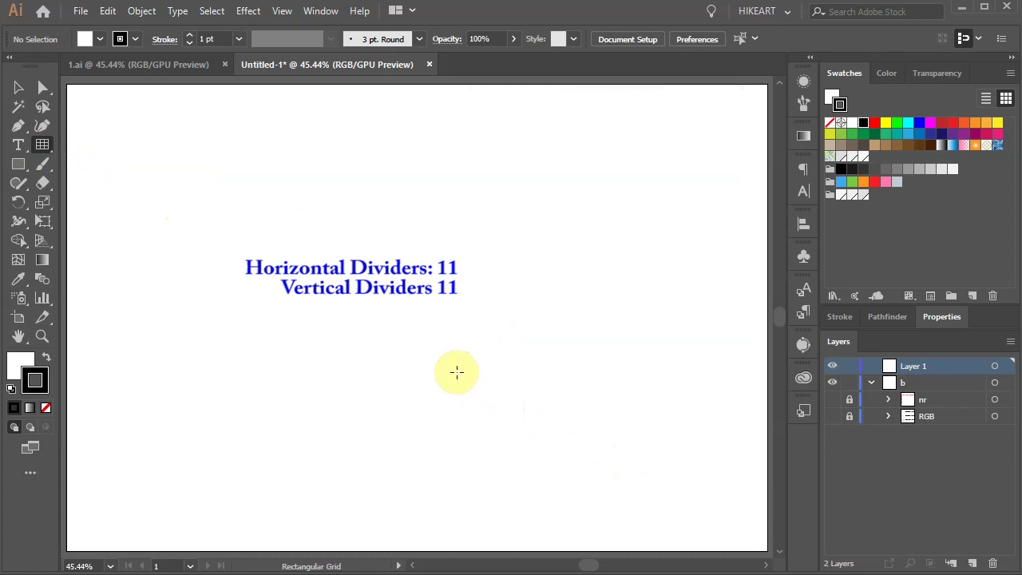
pyautogui.scroll(-3, 421, 390)
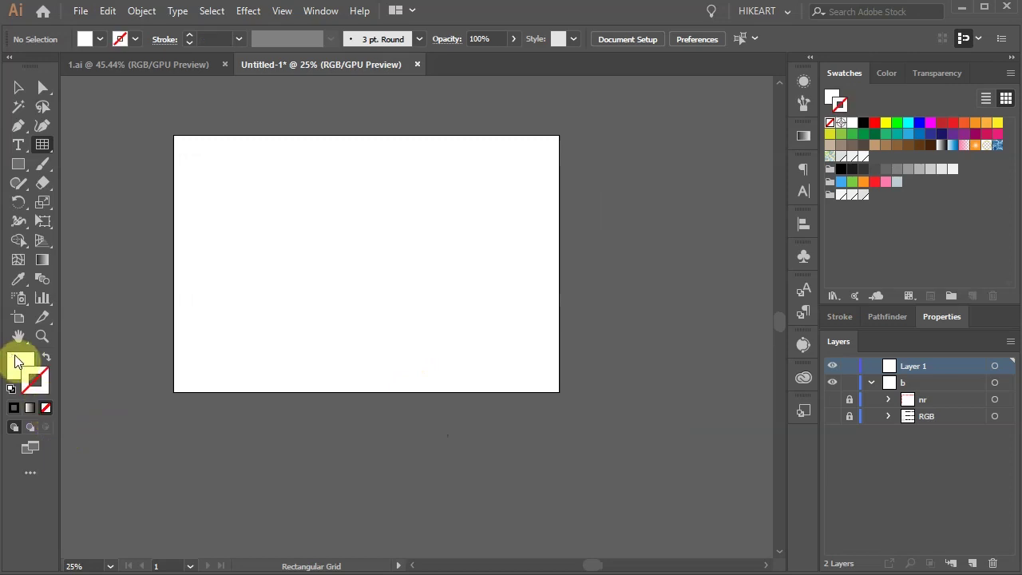
# - With fill and stroke set to None, draw the grid from the artboard's top-left corner
pyautogui.click(45, 408)
pyautogui.click(46, 408)
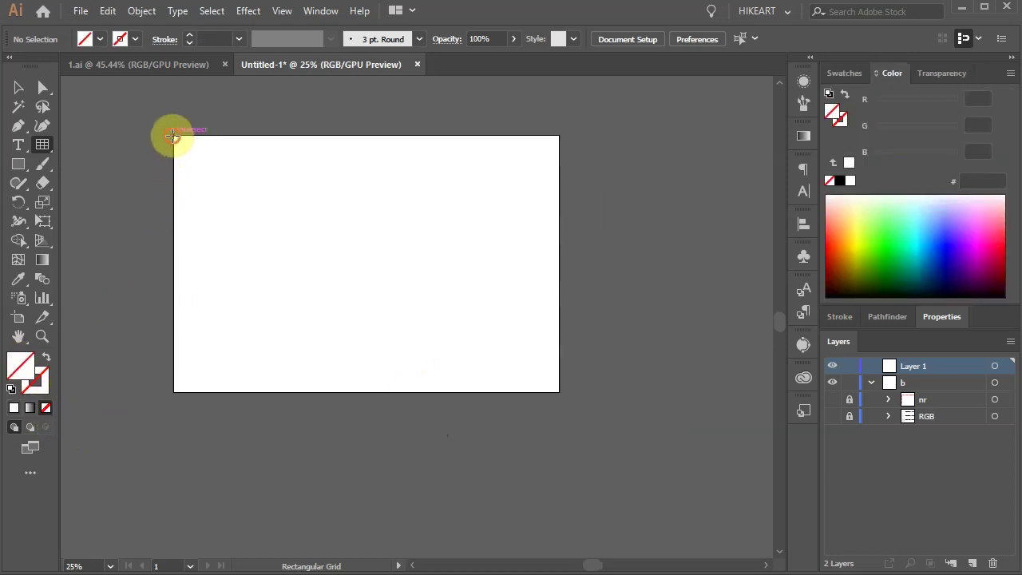
pyautogui.moveTo(172, 134); pyautogui.dragTo(556, 454)
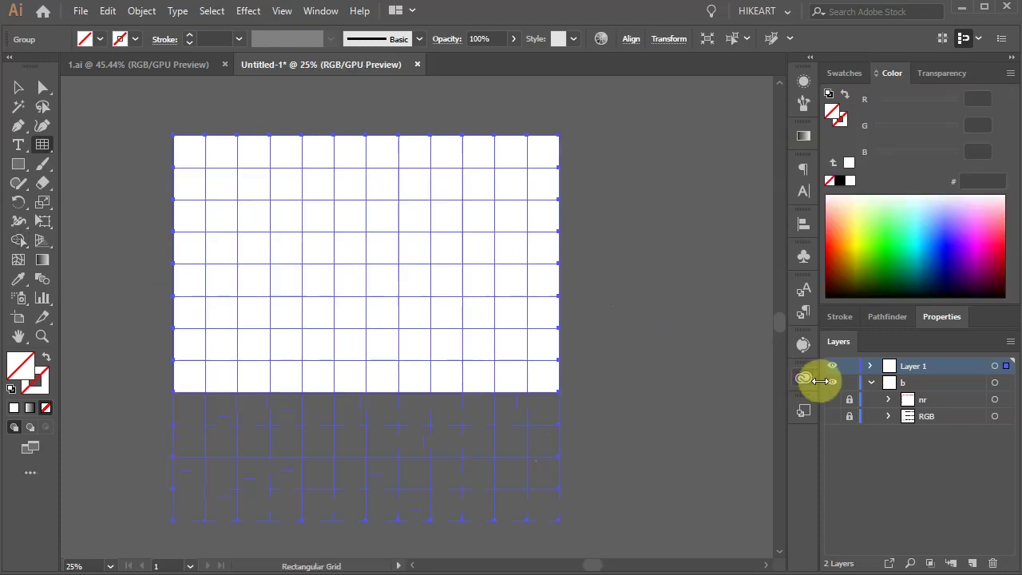
pyautogui.click(832, 399)
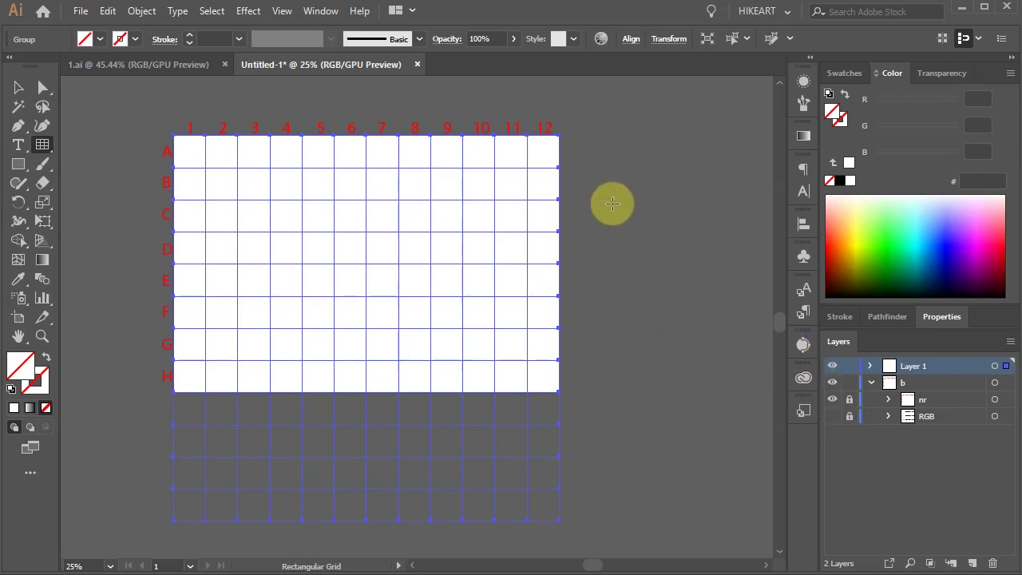
# - Switch to the Shape Builder tool with Shift+M
pyautogui.hotkey('shift', 'm')
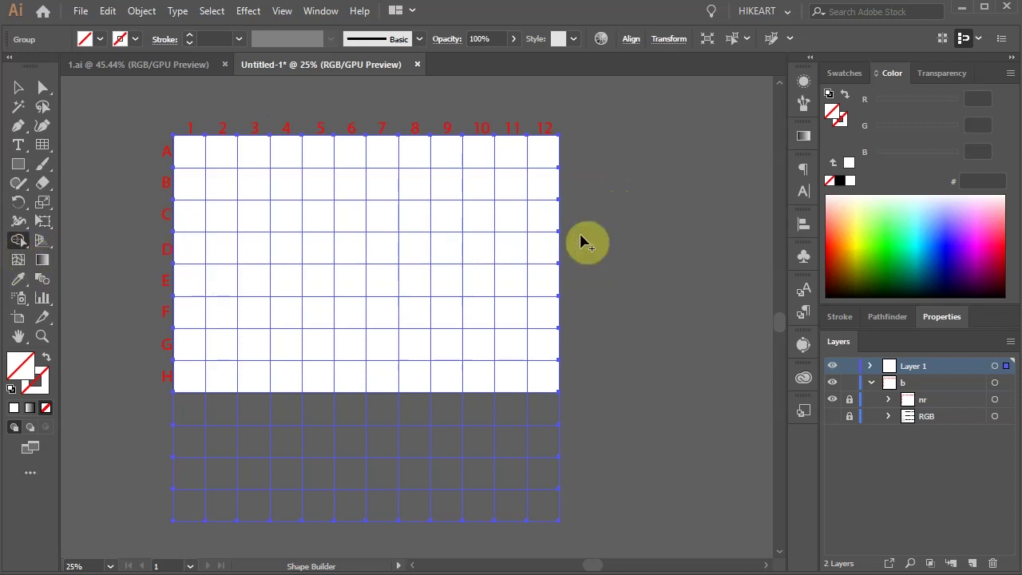
# - Alt-erase cells B11–12, C9–12, D8–12, E6–12, F5–12, G3–12, all of row H, and the rows below
pyautogui.press('alt')
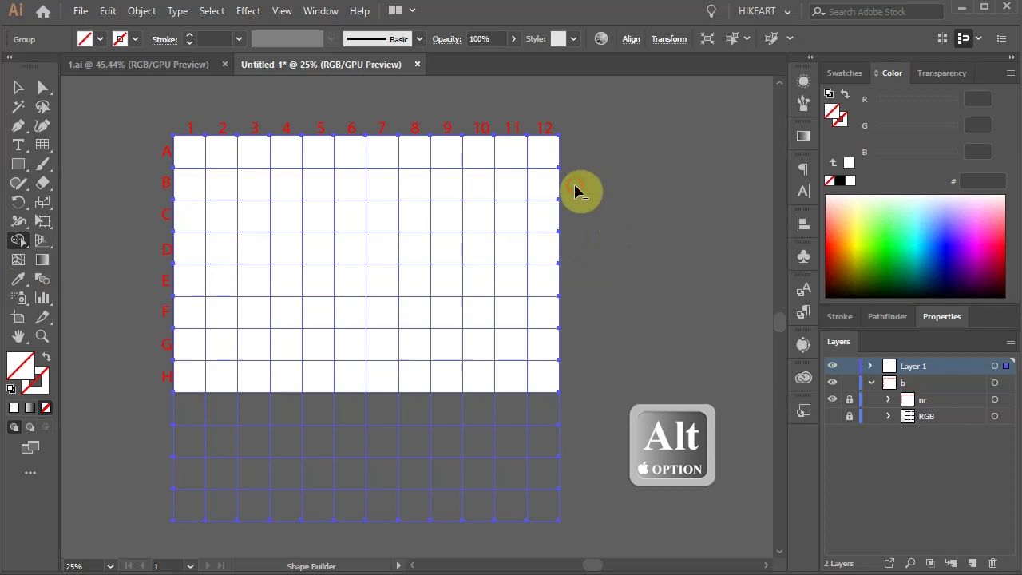
pyautogui.moveTo(575, 190); pyautogui.dragTo(512, 194)
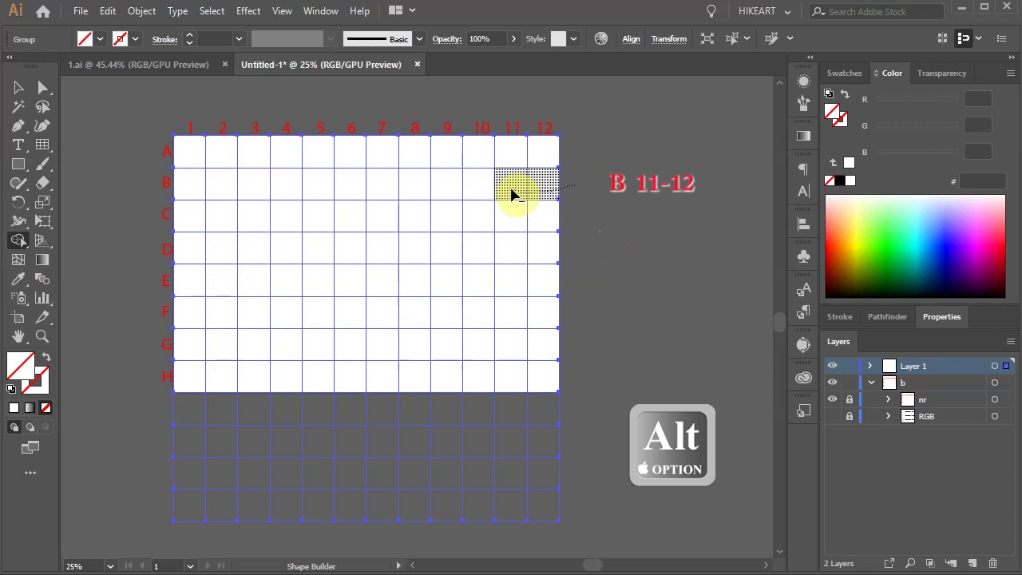
pyautogui.moveTo(512, 194); pyautogui.dragTo(513, 194)
pyautogui.moveTo(568, 218); pyautogui.dragTo(441, 216)
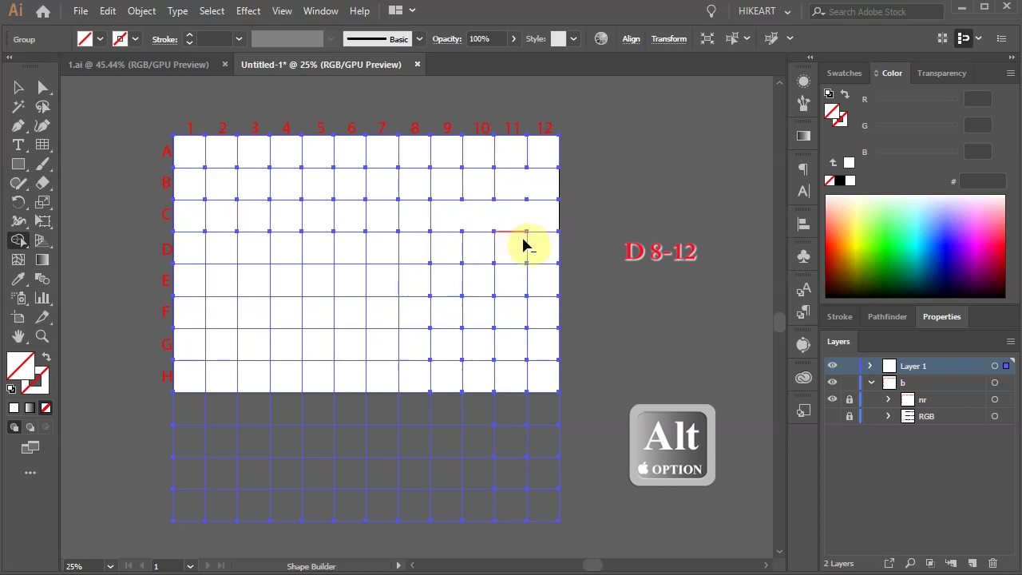
pyautogui.moveTo(566, 253); pyautogui.dragTo(417, 251)
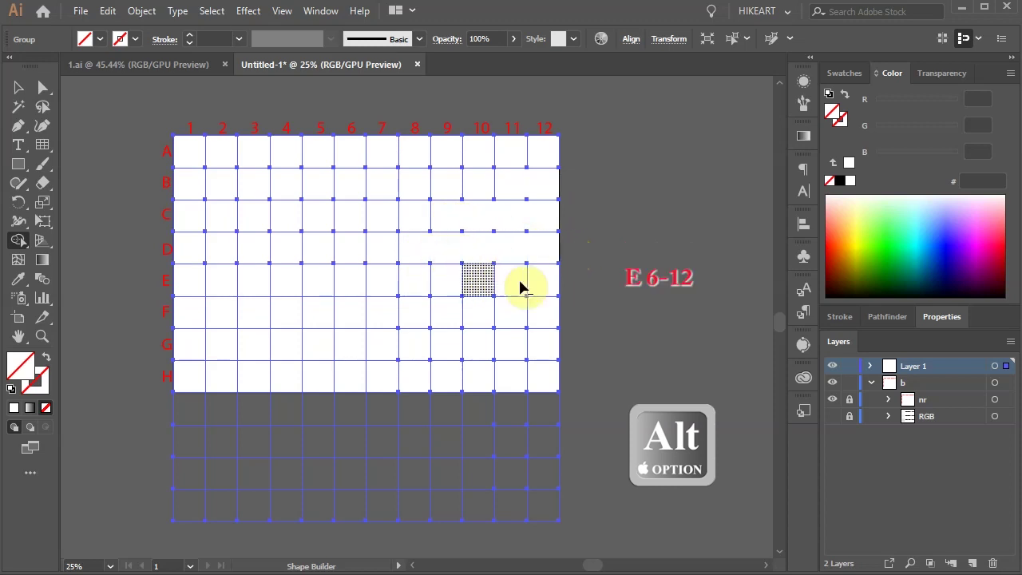
pyautogui.moveTo(576, 288); pyautogui.dragTo(358, 286)
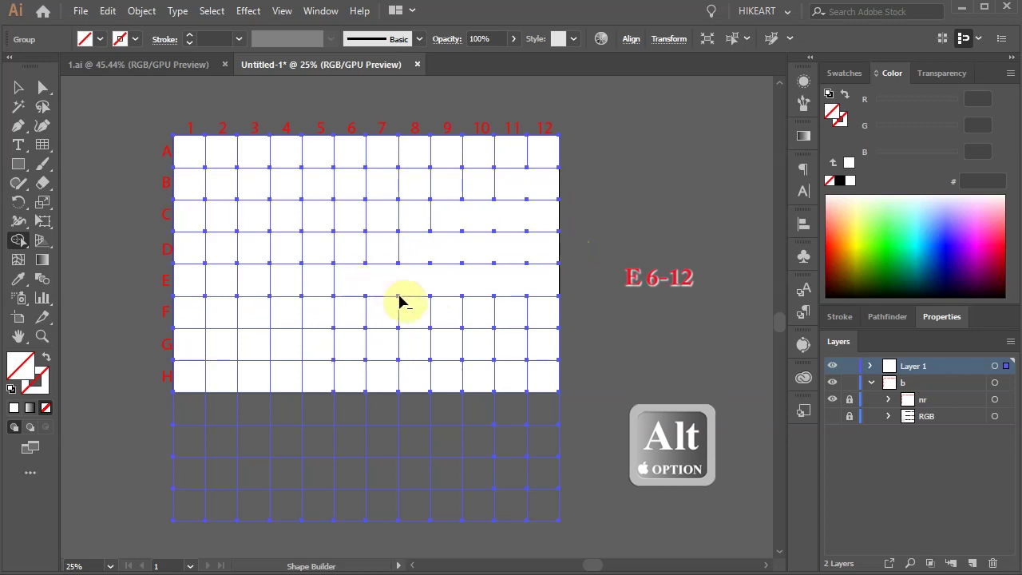
pyautogui.moveTo(575, 316); pyautogui.dragTo(329, 318)
pyautogui.moveTo(575, 351)
pyautogui.mouseDown()
pyautogui.moveTo(351, 357)
pyautogui.moveTo(253, 345)
pyautogui.mouseUp()
pyautogui.moveTo(566, 381)
pyautogui.mouseDown()
pyautogui.moveTo(165, 378)
pyautogui.moveTo(175, 405)
pyautogui.moveTo(569, 407)
pyautogui.moveTo(506, 433)
pyautogui.moveTo(204, 428)
pyautogui.moveTo(162, 451)
pyautogui.moveTo(407, 463)
pyautogui.moveTo(572, 492)
pyautogui.moveTo(167, 514)
pyautogui.mouseUp()
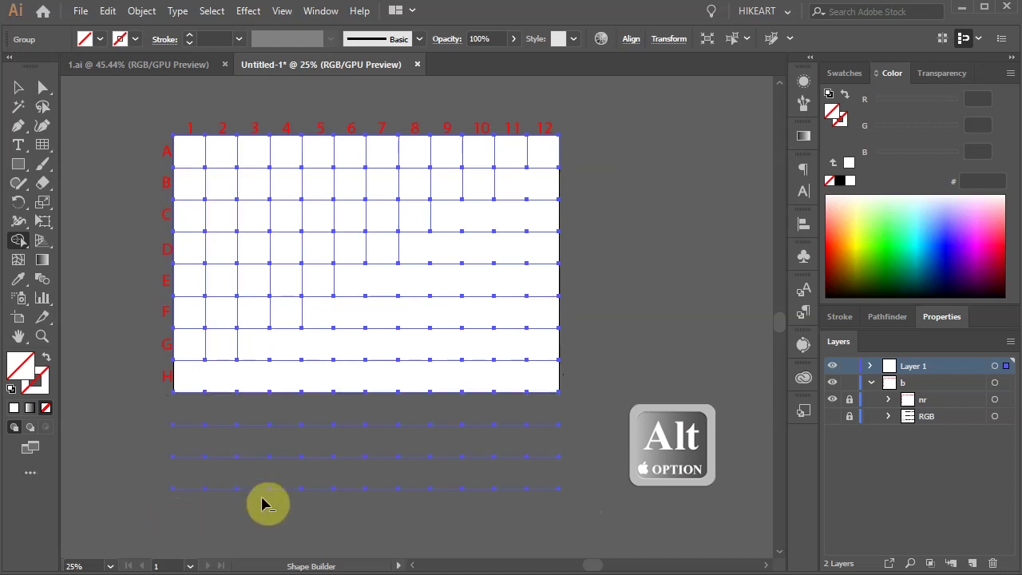
pyautogui.moveTo(584, 190)
pyautogui.mouseDown()
pyautogui.moveTo(526, 201)
pyautogui.moveTo(453, 319)
pyautogui.moveTo(381, 495)
pyautogui.mouseUp()
pyautogui.scroll(1, 399, 301)
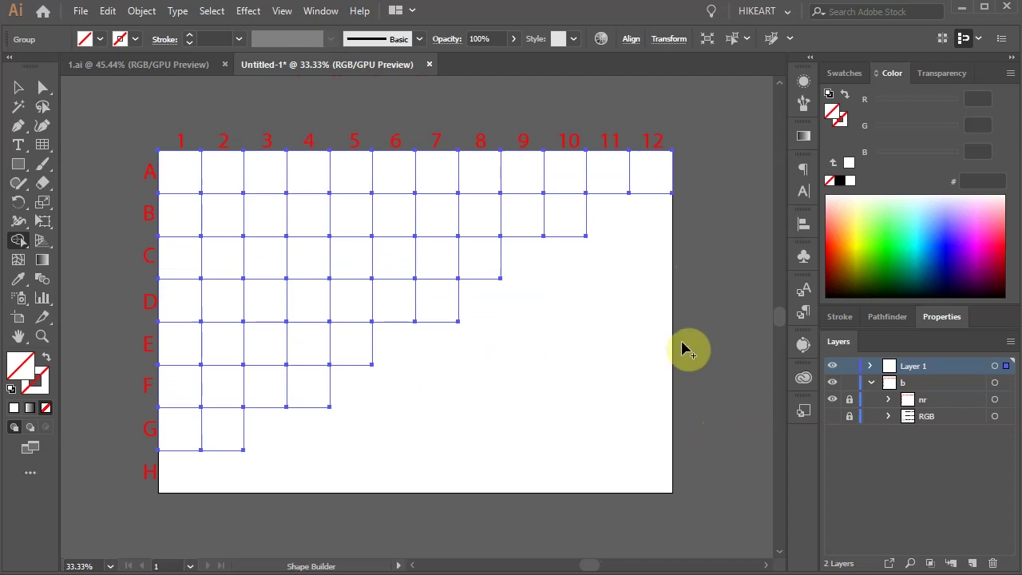
# - Fill cell A12 with the R=240 grey swatch
pyautogui.click(851, 76)
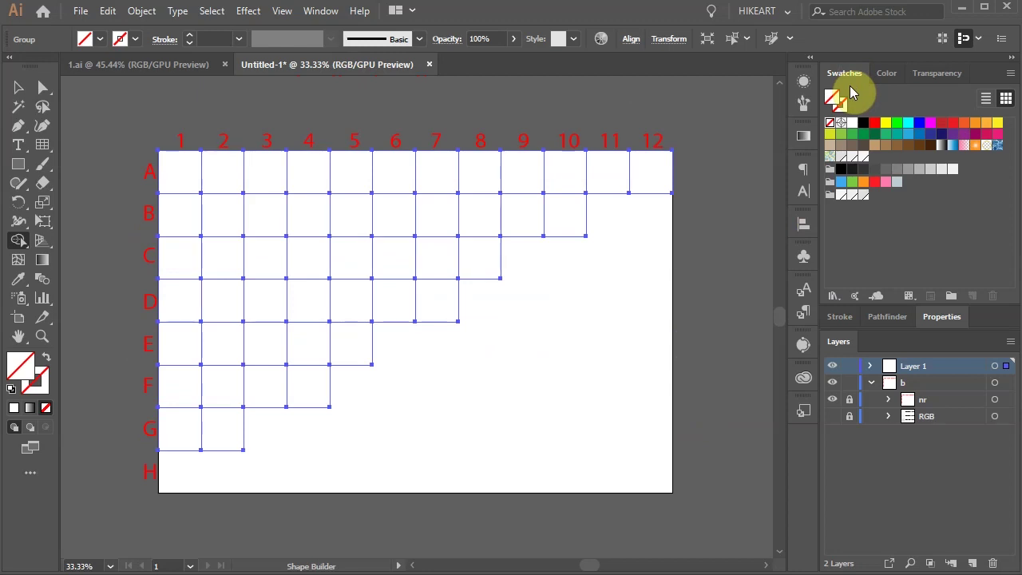
pyautogui.click(853, 197)
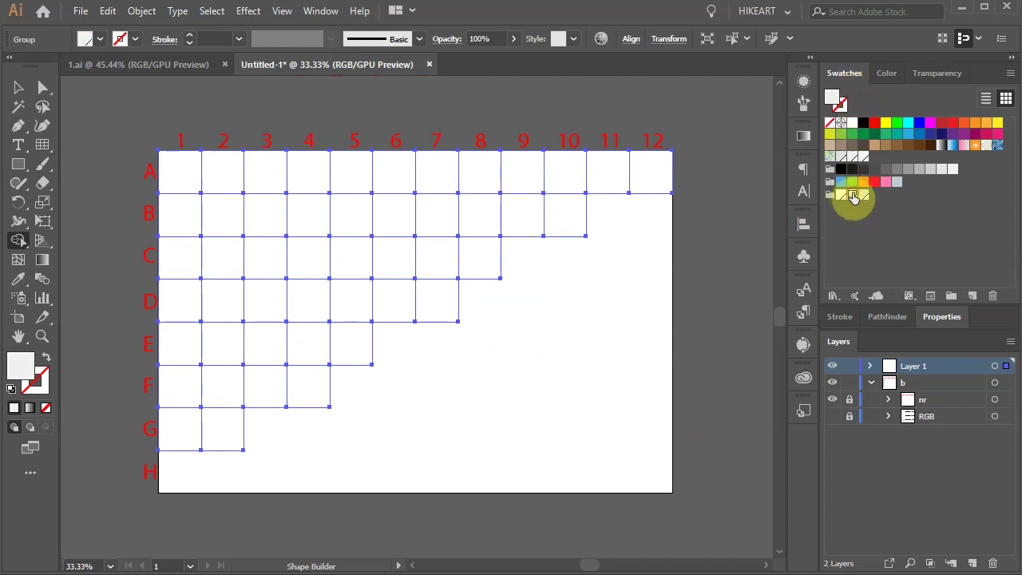
pyautogui.click(651, 175)
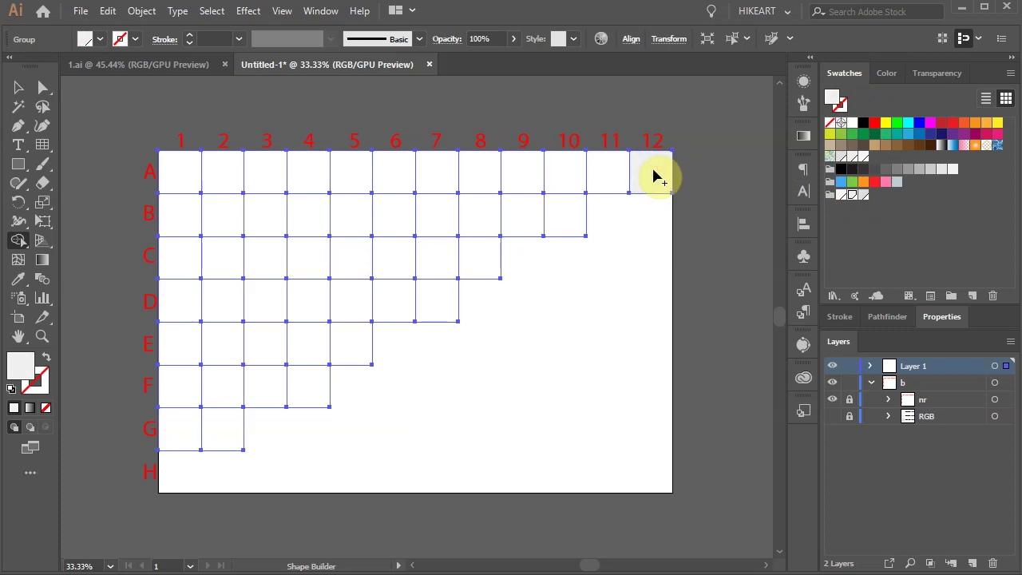
# - Fill cells A11, B10, C8, D7, E5, F4 and G2 with R=248 grey; show the transparency grid
pyautogui.click(843, 196)
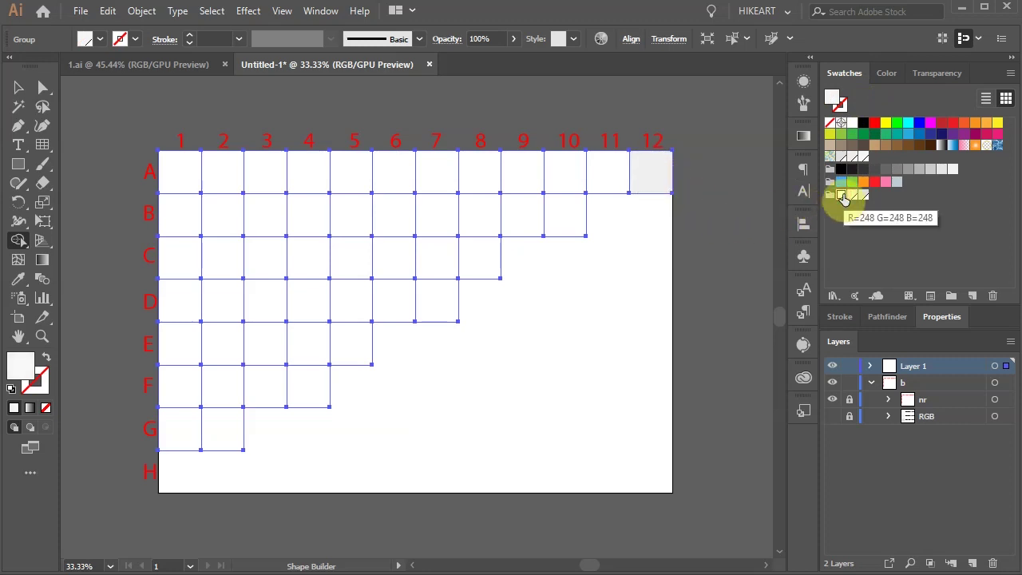
pyautogui.click(604, 186)
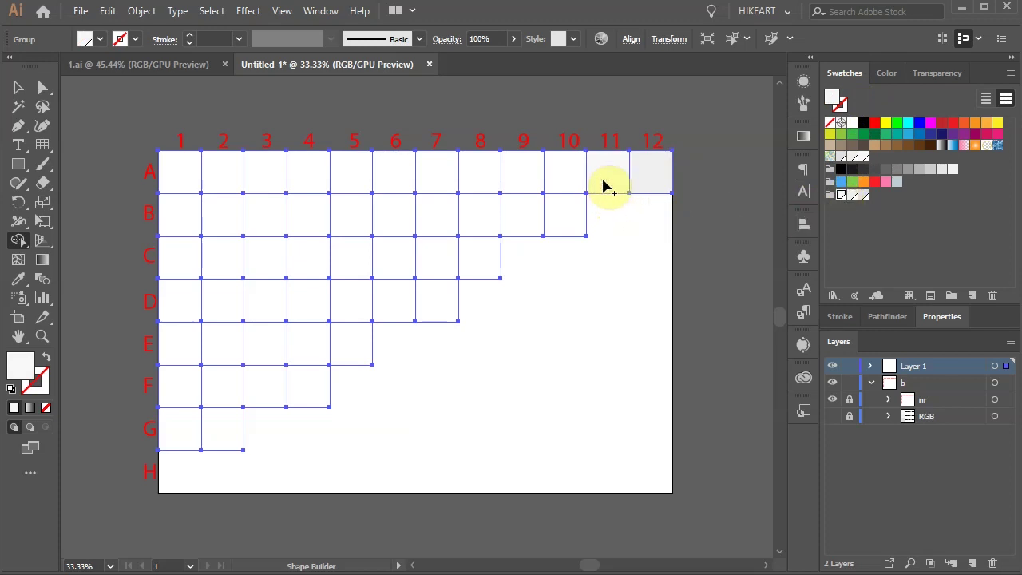
pyautogui.click(570, 214)
pyautogui.click(479, 264)
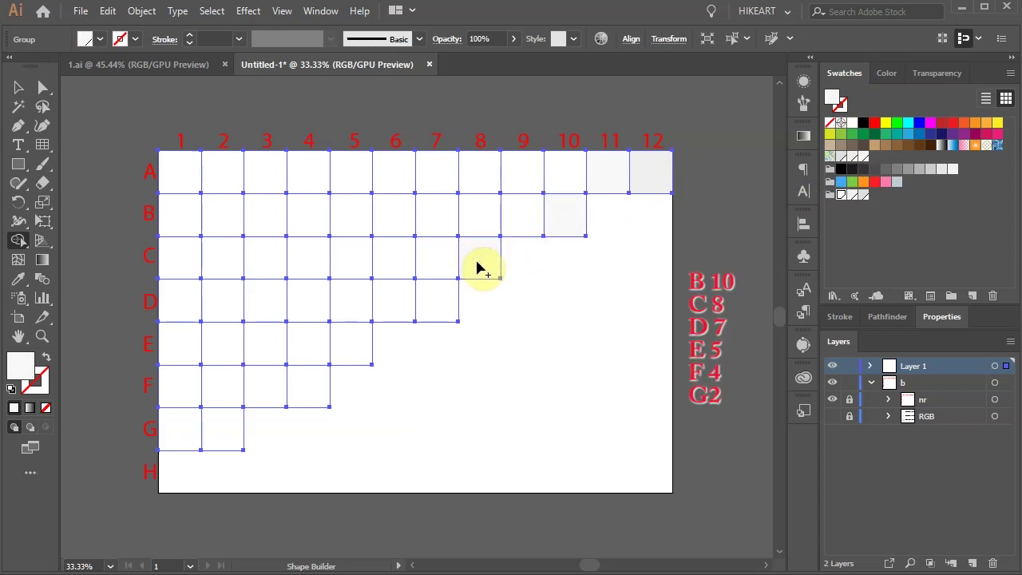
pyautogui.click(435, 299)
pyautogui.click(358, 352)
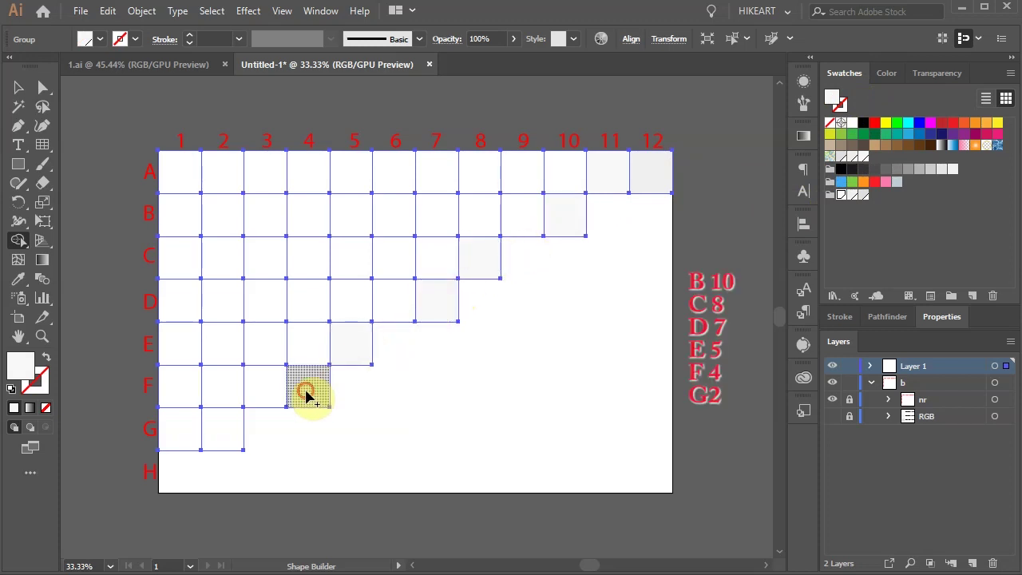
pyautogui.click(308, 390)
pyautogui.click(244, 447)
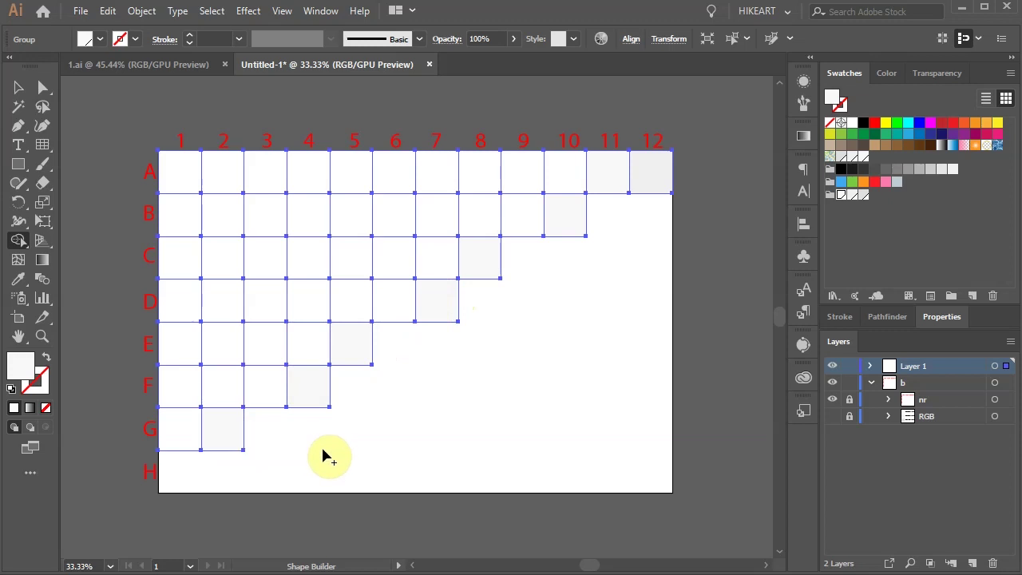
pyautogui.hotkey('ctrl', 'shift', 'd')
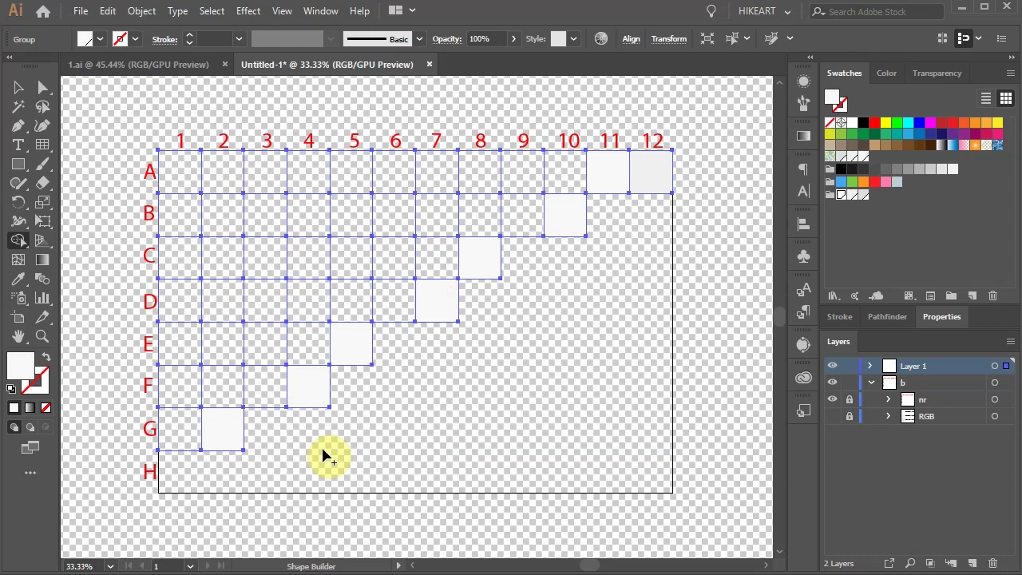
# - Fill cells F1, E2, D1, C2, B1 and A2 white
pyautogui.click(180, 389)
pyautogui.click(210, 346)
pyautogui.click(181, 301)
pyautogui.click(223, 257)
pyautogui.click(177, 214)
pyautogui.click(223, 179)
# - Fill cells A5, B4, C5, D4, B7 and A8 white, then make light grey the fill
pyautogui.click(351, 171)
pyautogui.click(309, 214)
pyautogui.click(351, 257)
pyautogui.click(312, 308)
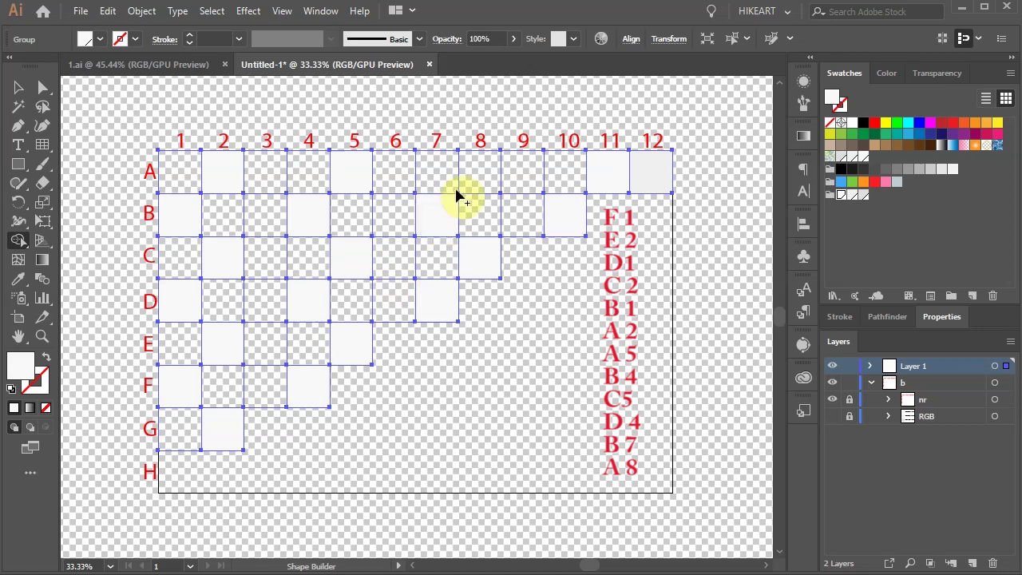
pyautogui.click(452, 199)
pyautogui.click(486, 178)
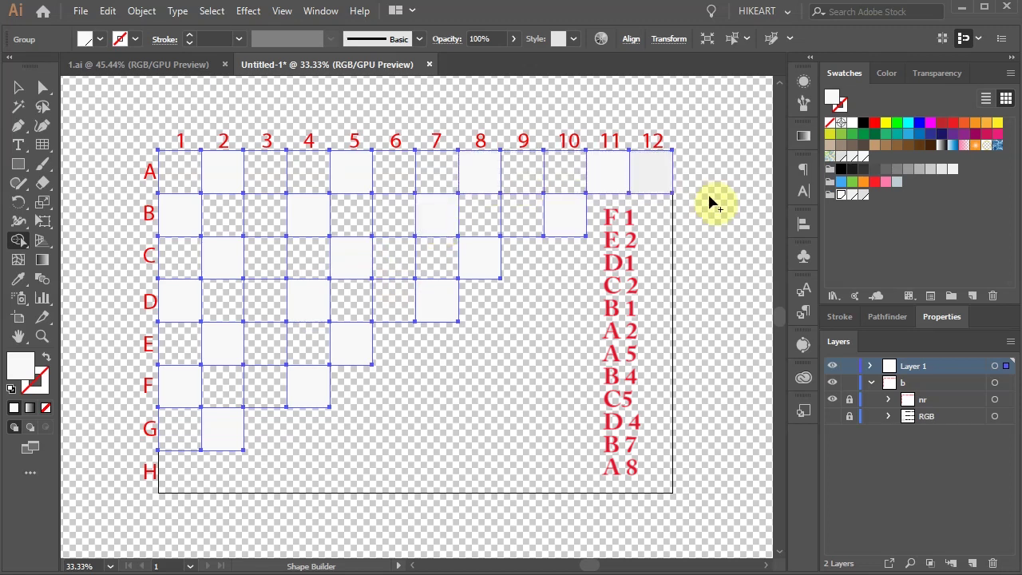
pyautogui.click(864, 196)
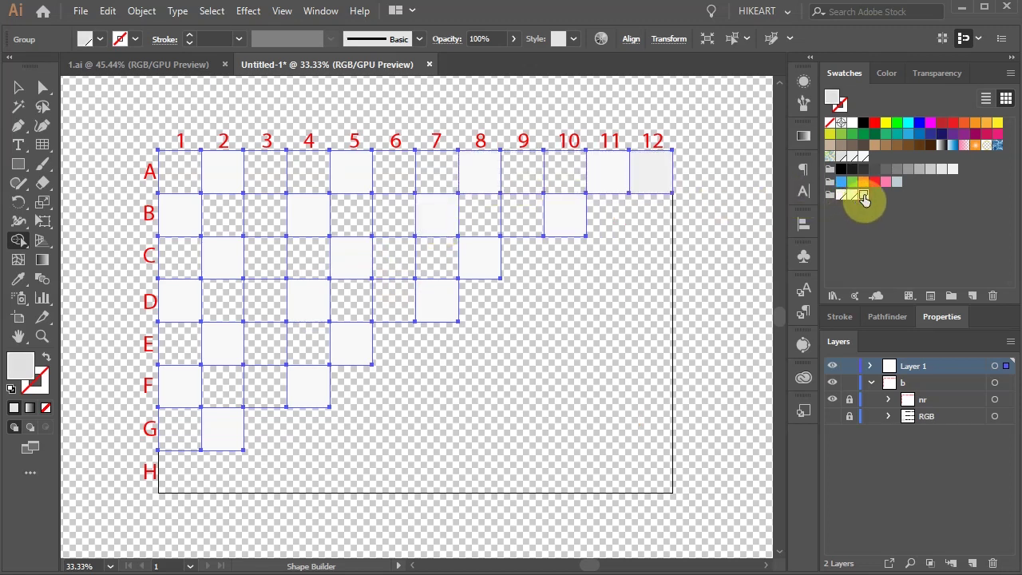
# - Fill cells A10, B9, C7, D6, E4, F3, G1 and E1 light grey
pyautogui.click(567, 178)
pyautogui.click(520, 216)
pyautogui.click(436, 256)
pyautogui.click(308, 343)
pyautogui.click(271, 396)
pyautogui.click(180, 427)
pyautogui.click(181, 345)
# - Fill cells C1, B3, A4, C4, D3, A7 and B6 light grey
pyautogui.click(179, 260)
pyautogui.click(268, 218)
pyautogui.click(305, 170)
pyautogui.click(305, 257)
pyautogui.click(267, 302)
pyautogui.click(436, 171)
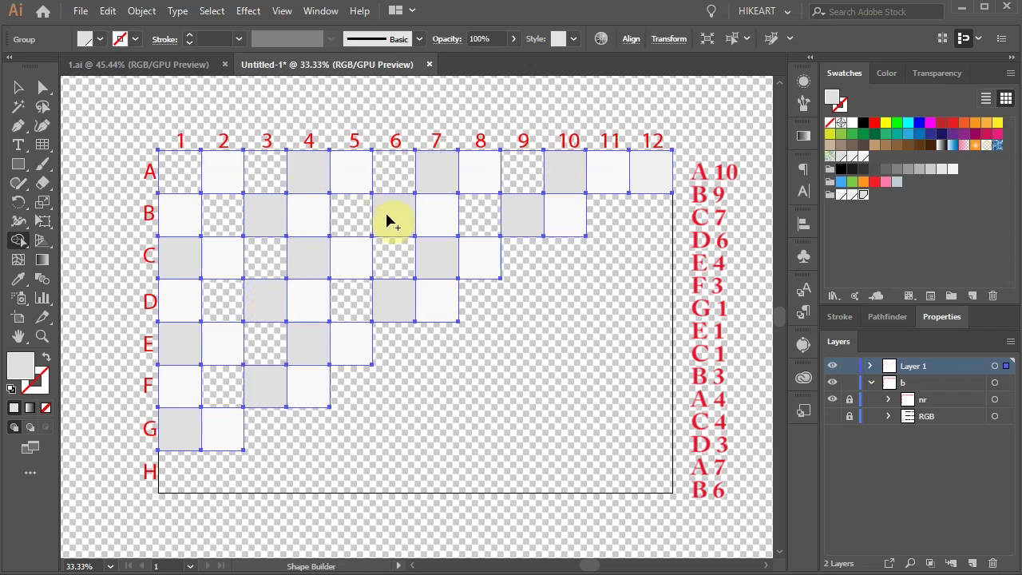
pyautogui.click(391, 217)
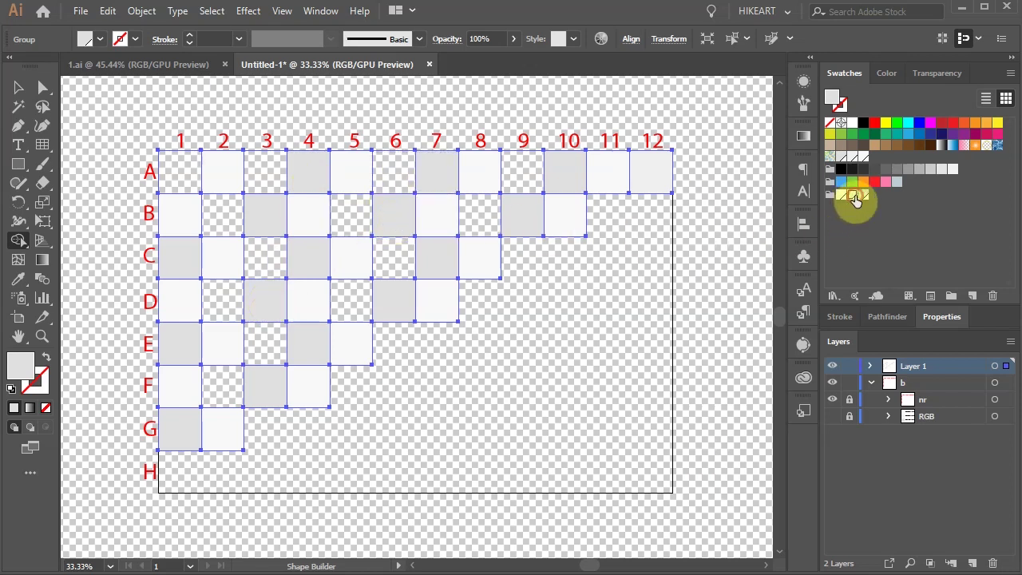
# - Pick an off-white fill and apply it to cells A9, A6, A3, A1, B2, B5 and B8
pyautogui.click(853, 195)
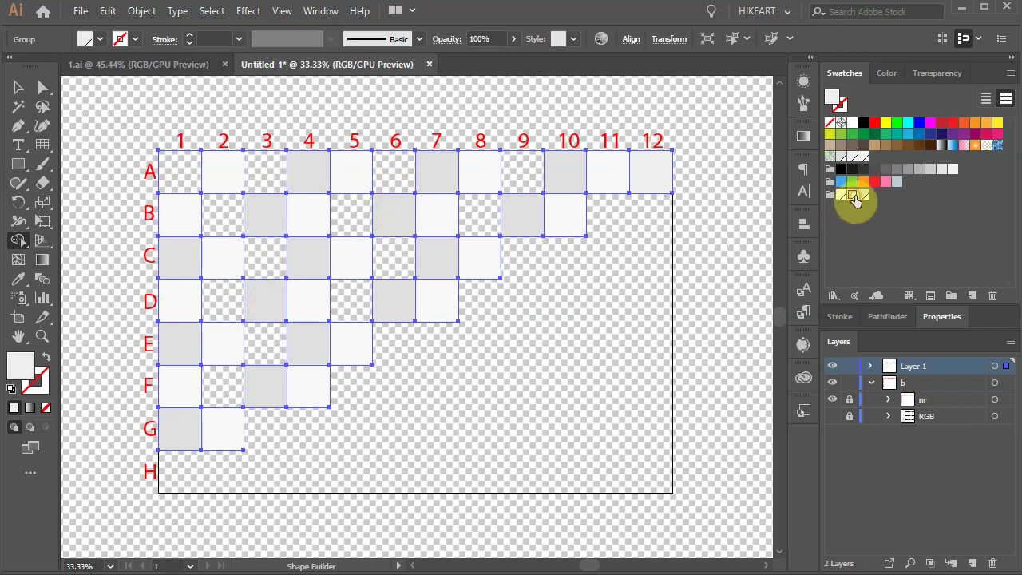
pyautogui.click(527, 185)
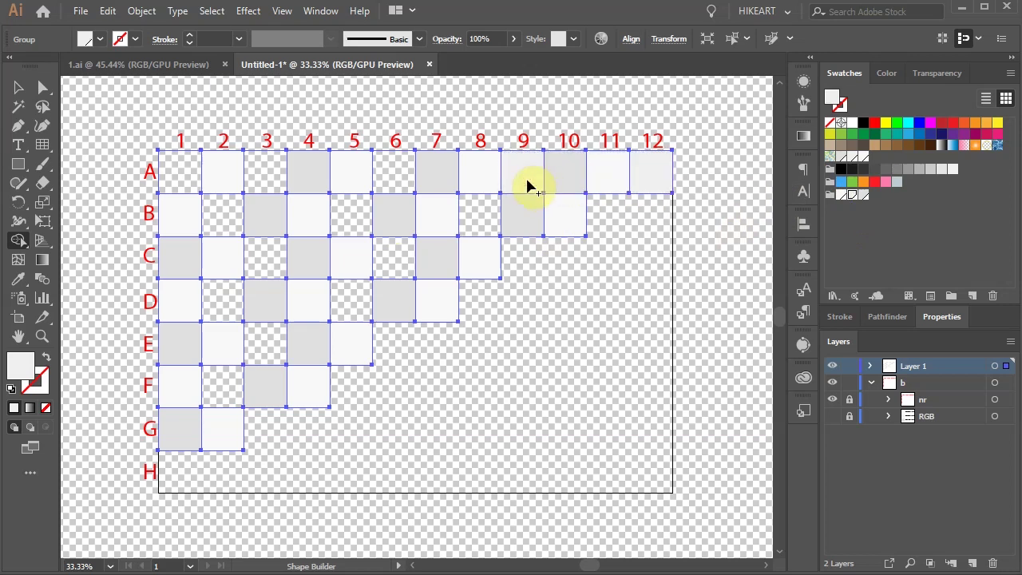
pyautogui.click(396, 175)
pyautogui.click(267, 172)
pyautogui.click(192, 167)
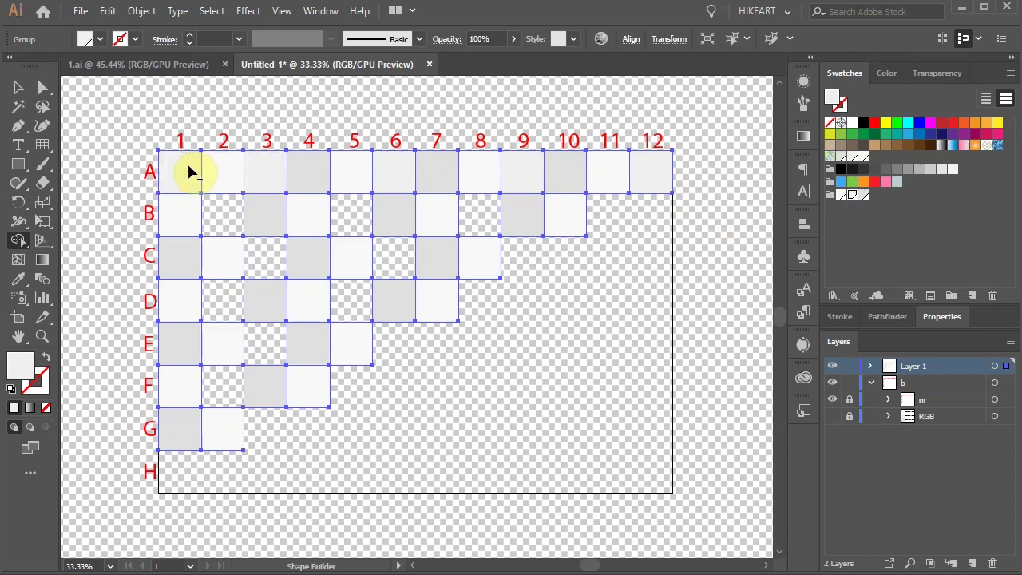
pyautogui.click(226, 218)
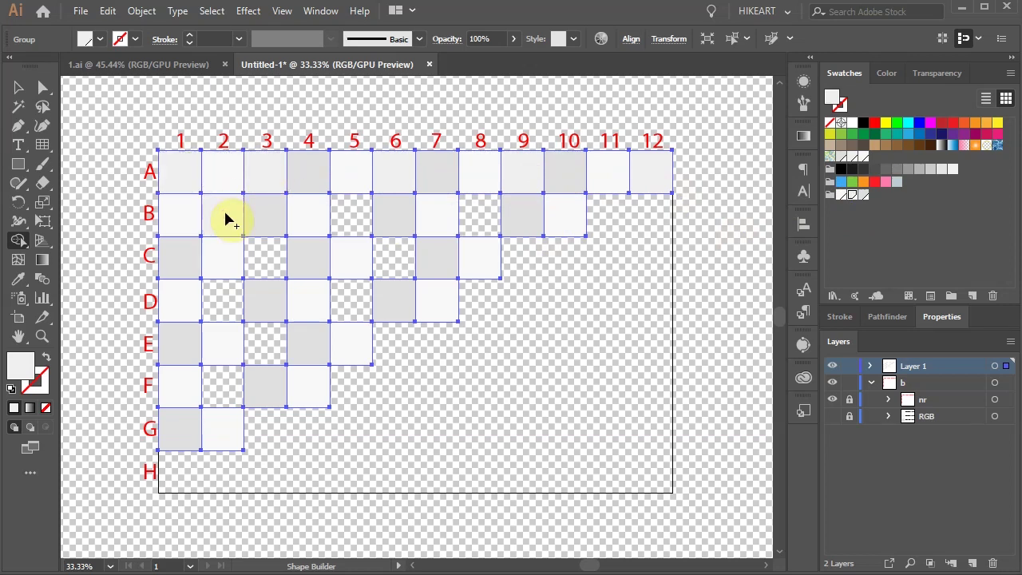
pyautogui.click(357, 216)
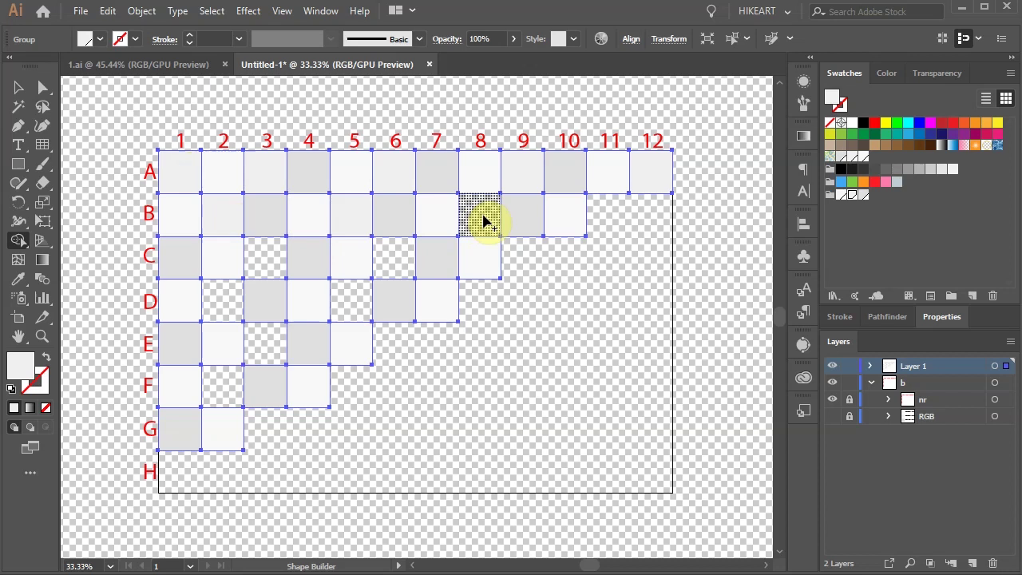
pyautogui.click(483, 219)
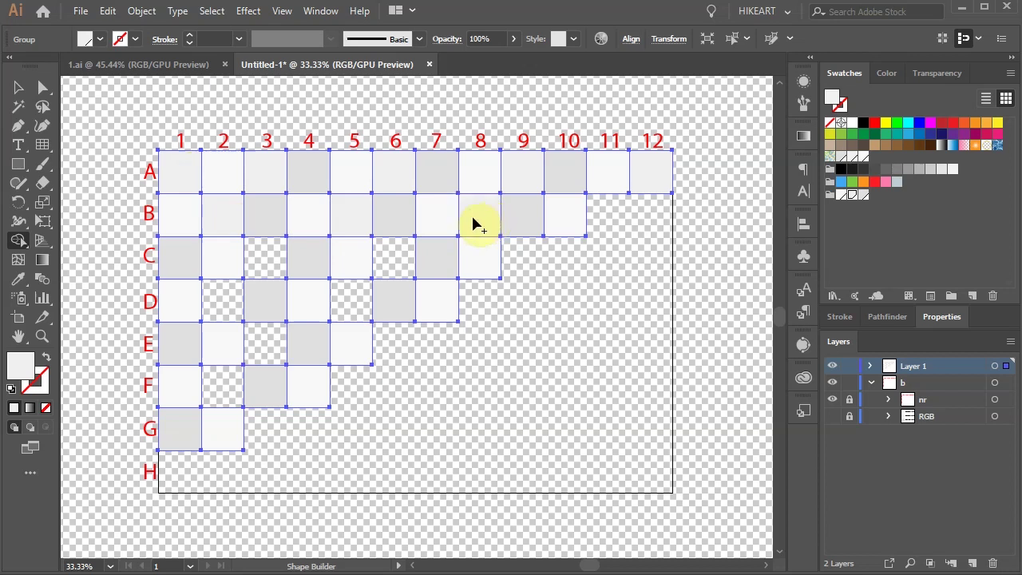
# - Fill cells C6, C3, D2, D5, E3 and F2 with the off-white colour
pyautogui.click(399, 260)
pyautogui.click(265, 259)
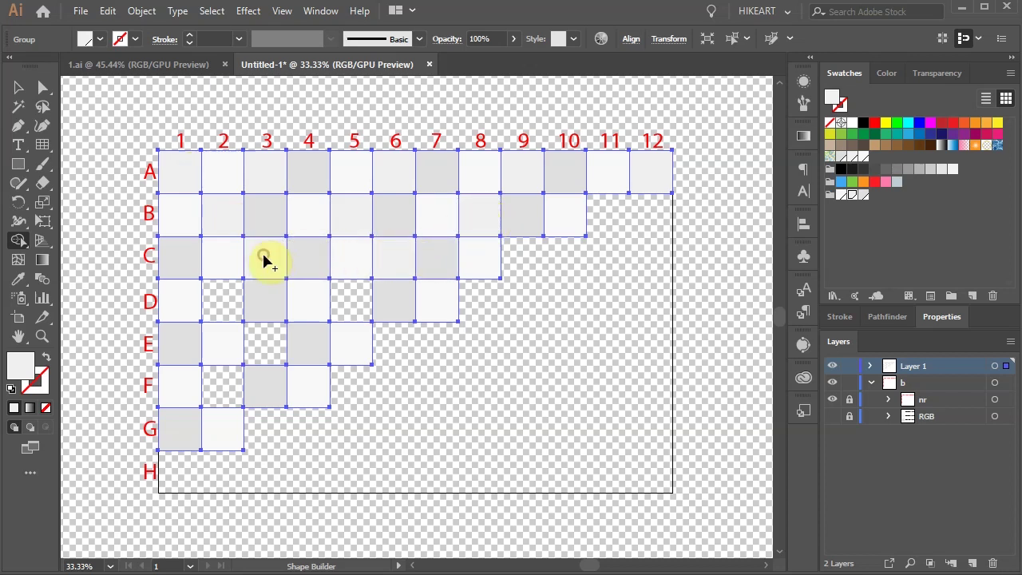
pyautogui.click(224, 302)
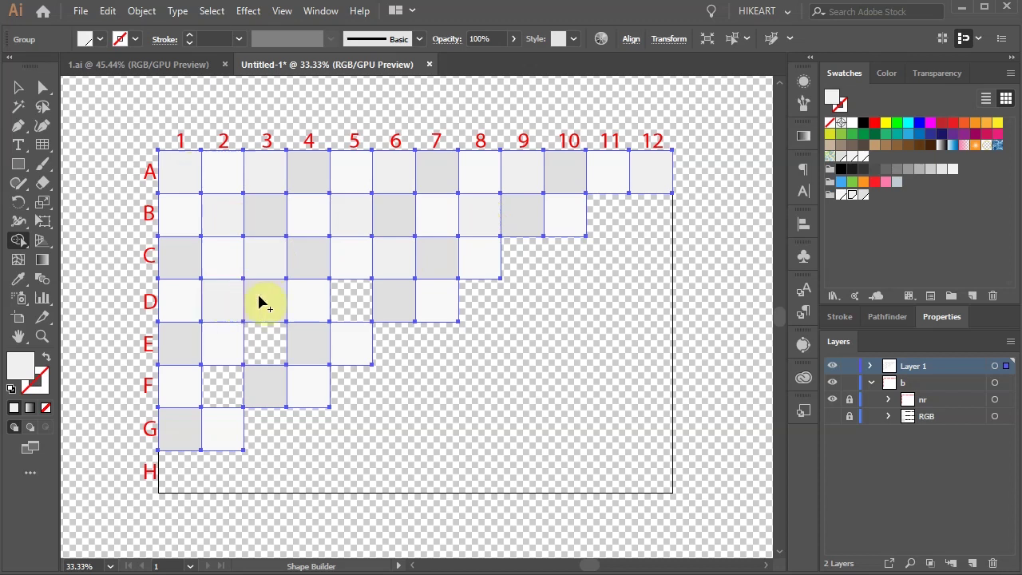
pyautogui.click(359, 306)
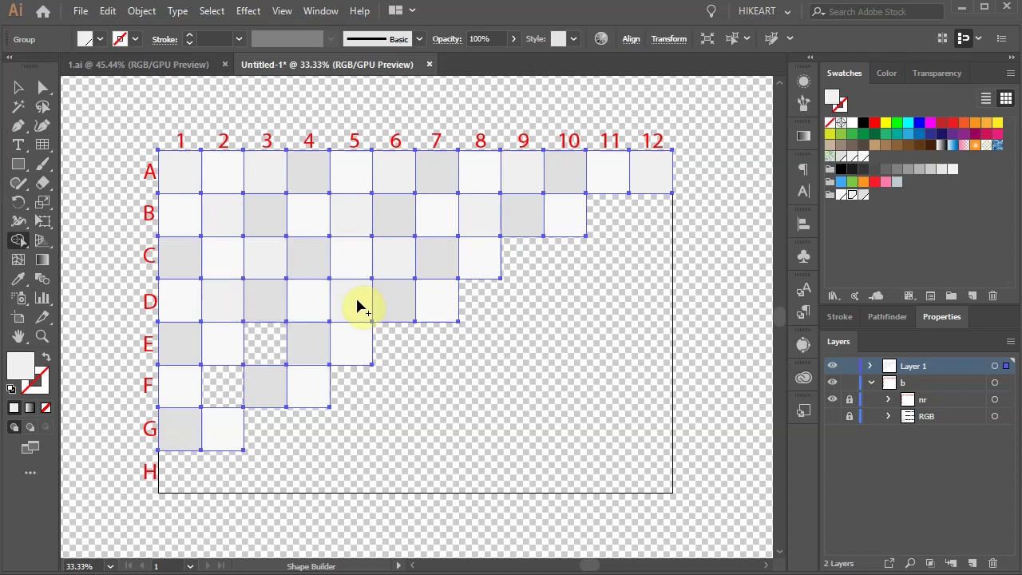
pyautogui.click(269, 342)
pyautogui.click(232, 385)
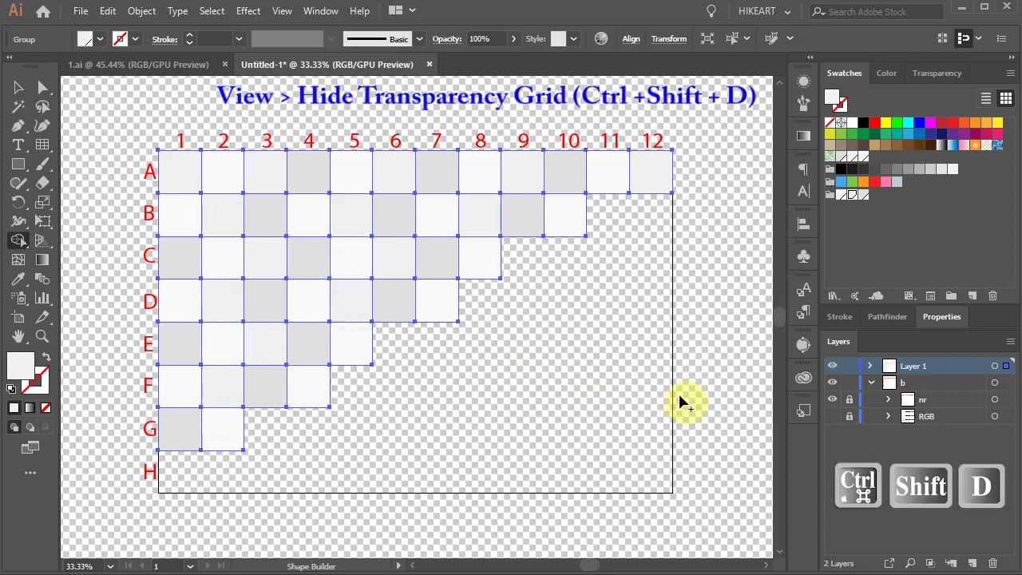
pyautogui.scroll(-1, 675, 400)
# - Hide the transparency grid and select all the artwork on Layer 1
pyautogui.hotkey('ctrl', 'shift', 'd')
pyautogui.hotkey('ctrl', 'shift', 'a')
pyautogui.click(993, 366)
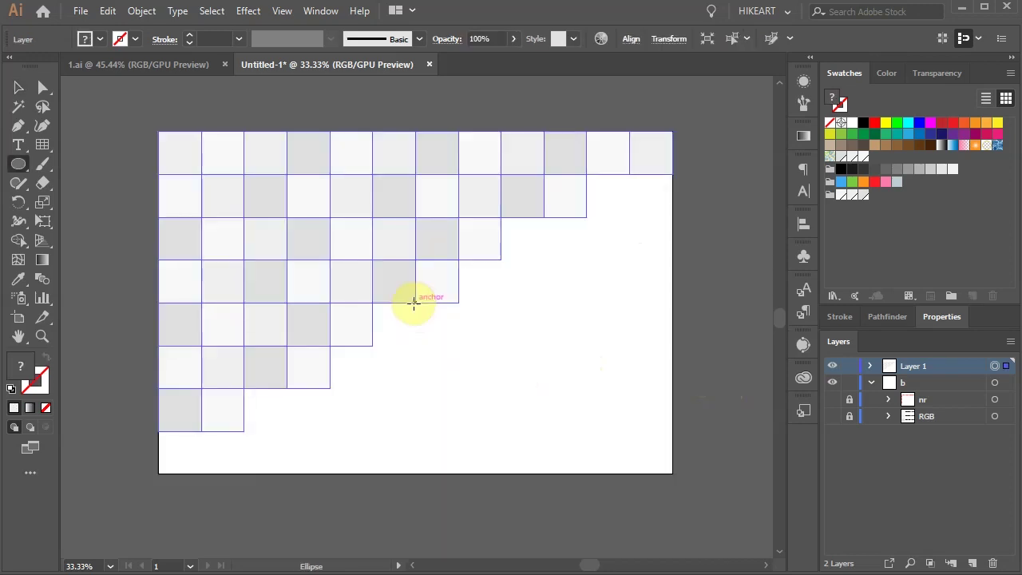
# - Draw a small flat ellipse from its centre near the staircase's top-right corner
pyautogui.press('l')
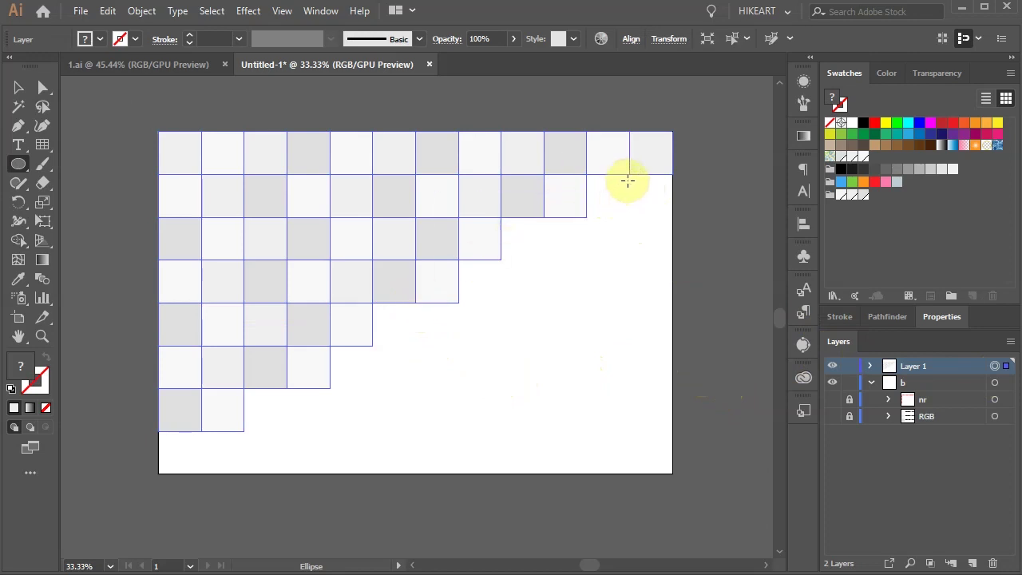
pyautogui.moveTo(627, 174); pyautogui.dragTo(669, 190)
pyautogui.moveTo(618, 253); pyautogui.dragTo(370, 388)
pyautogui.scroll(3, 365, 343)
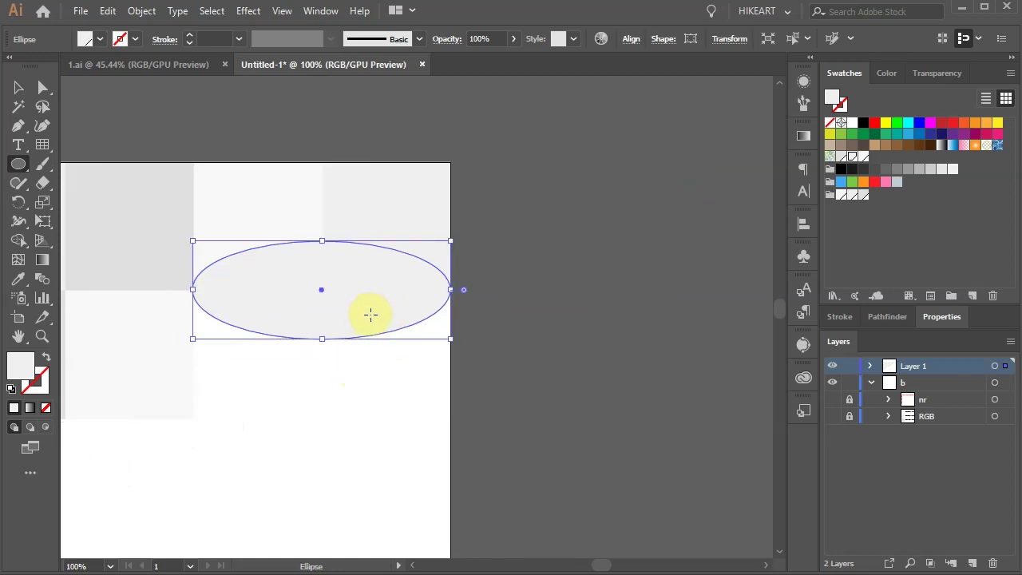
# - Apply the White, Black gradient preset to the ellipse and make it radial
pyautogui.click(803, 135)
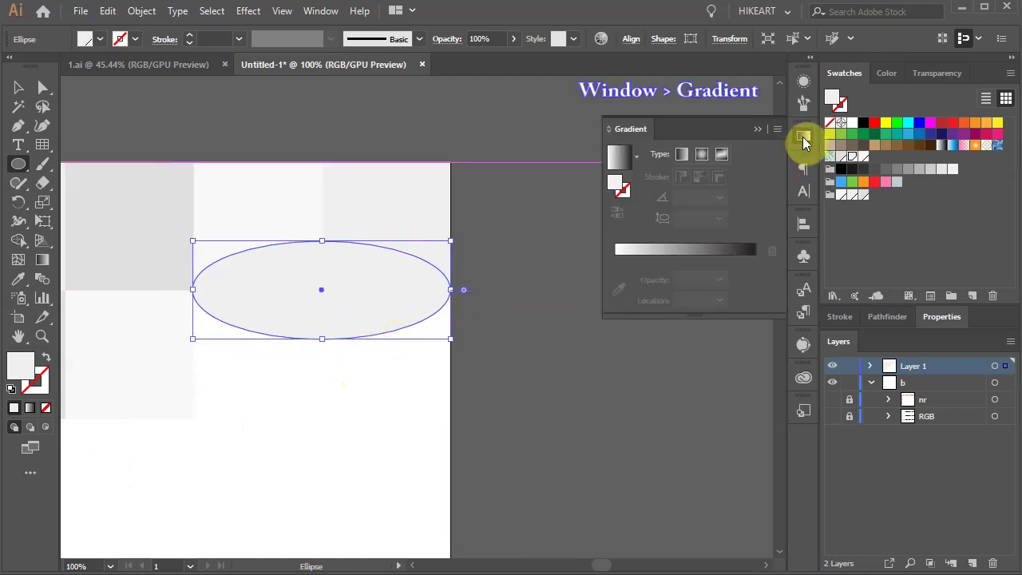
pyautogui.click(636, 156)
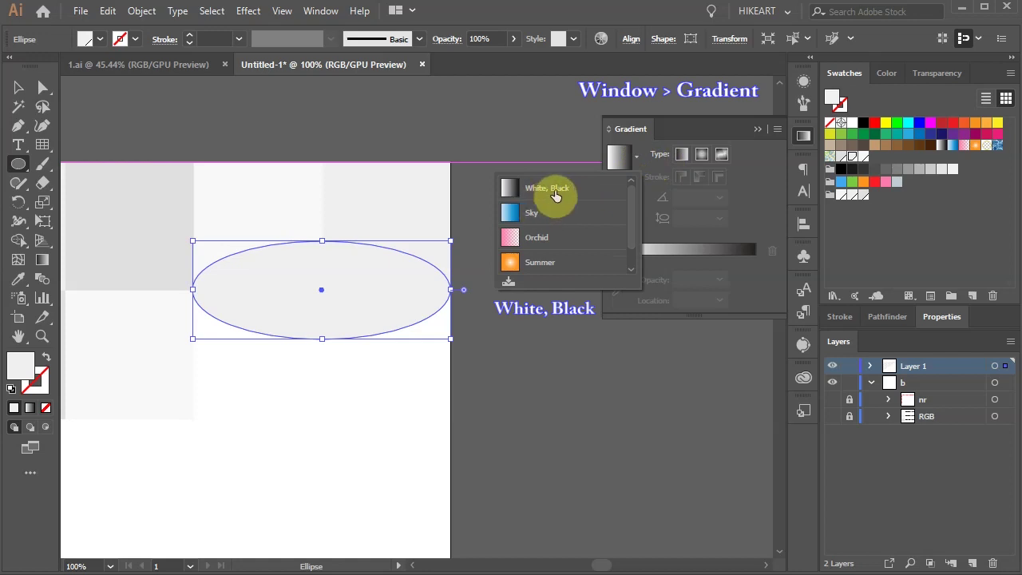
pyautogui.click(554, 188)
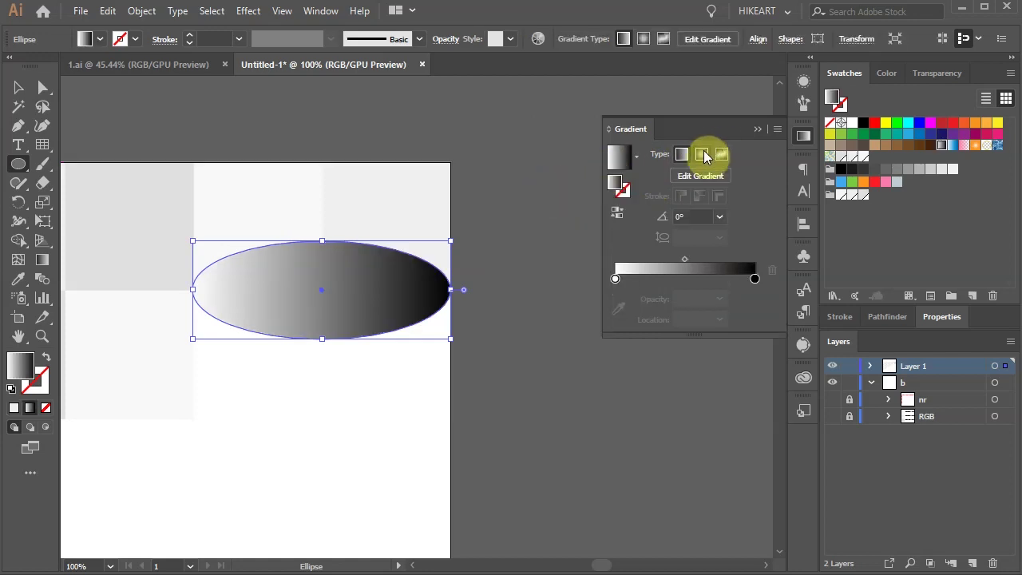
pyautogui.click(702, 154)
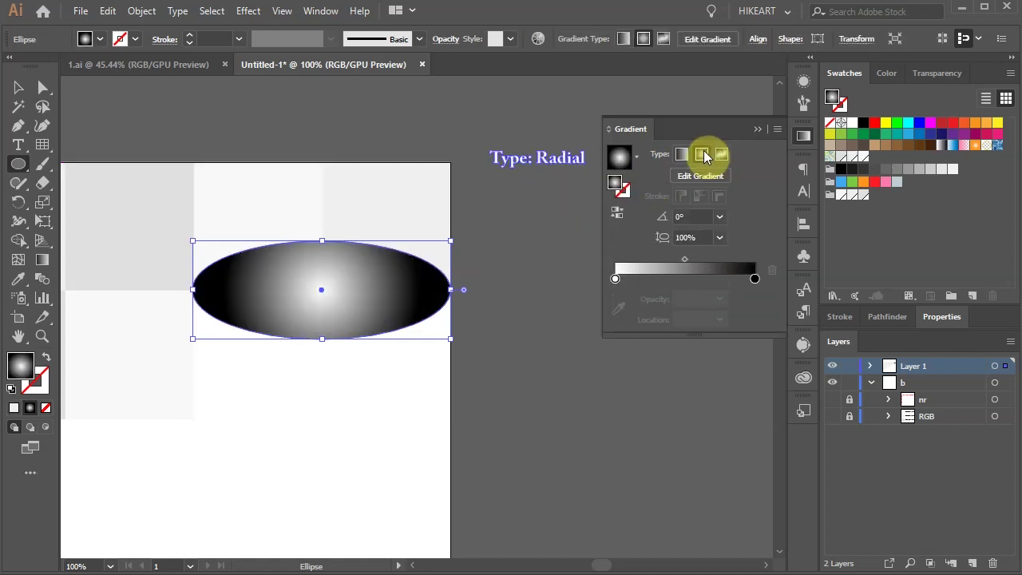
# - Set the outer black stop to 0% opacity and the centre stop to dark grey at 60% opacity
pyautogui.click(754, 277)
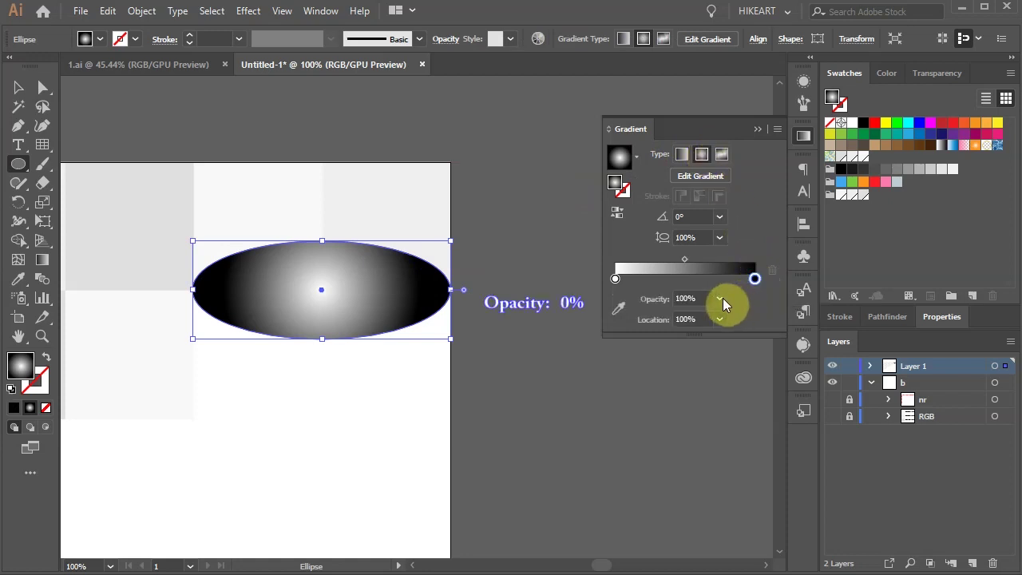
pyautogui.click(721, 300)
pyautogui.click(736, 316)
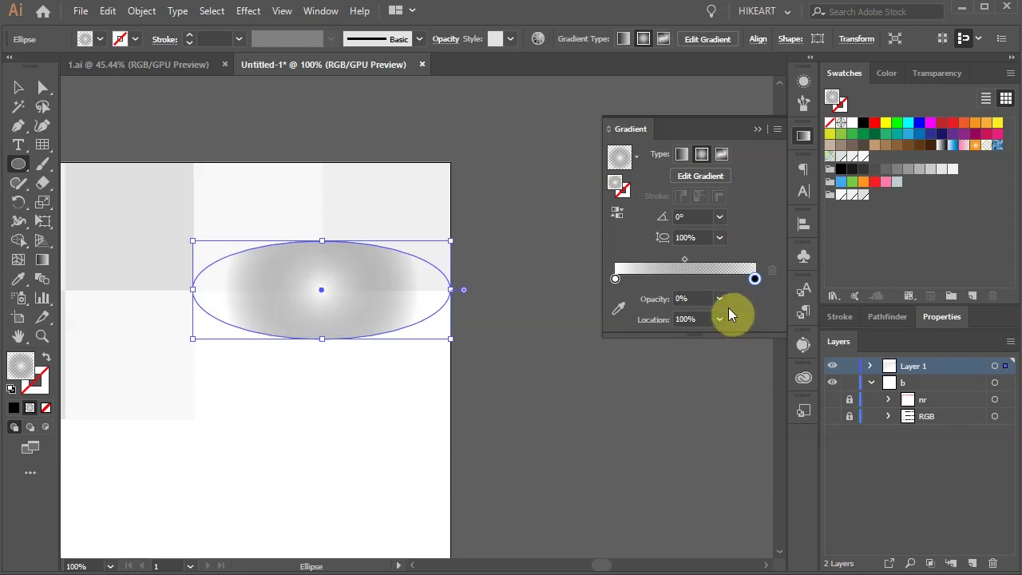
pyautogui.click(614, 279)
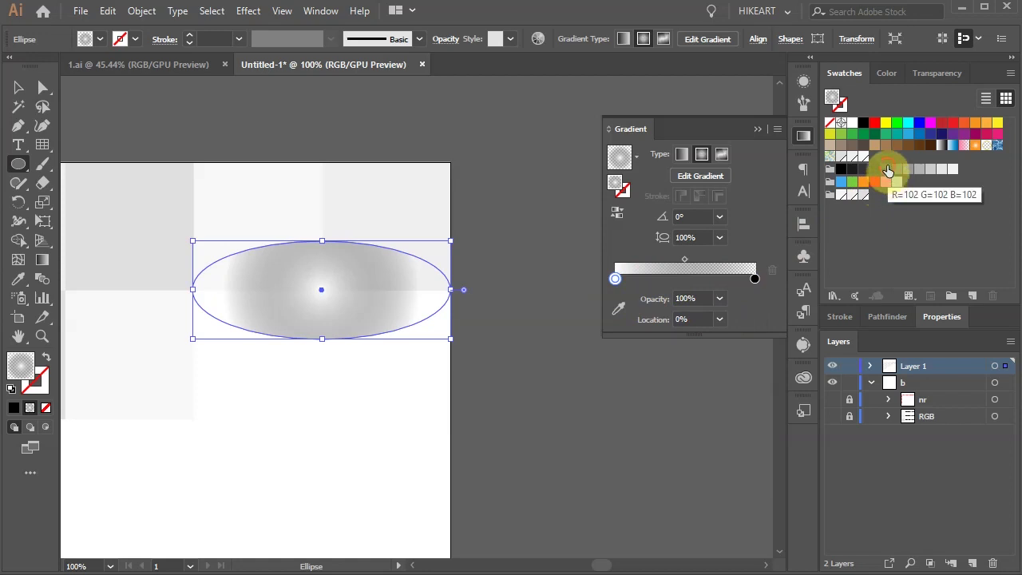
pyautogui.moveTo(887, 170); pyautogui.dragTo(616, 274)
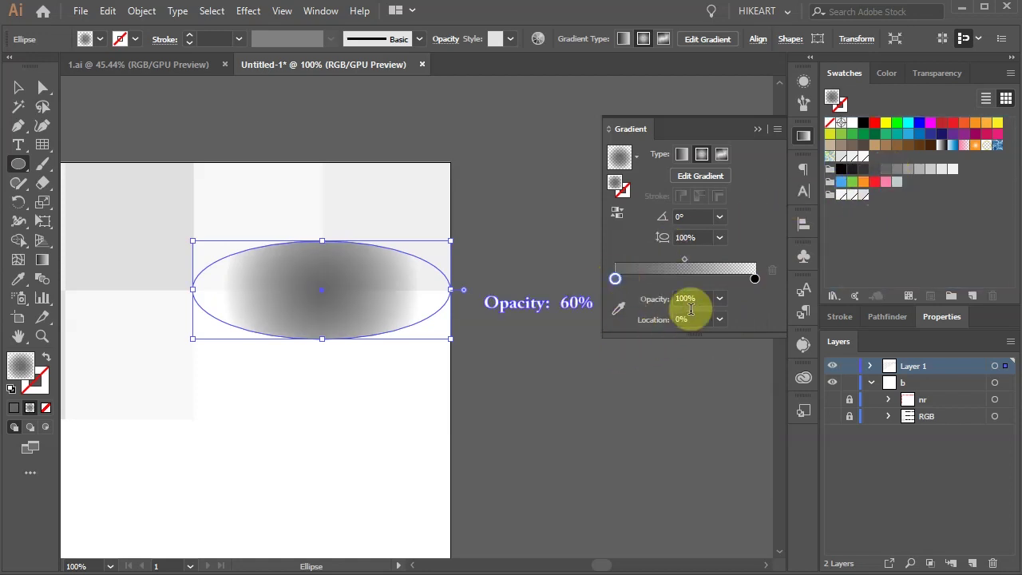
pyautogui.click(718, 298)
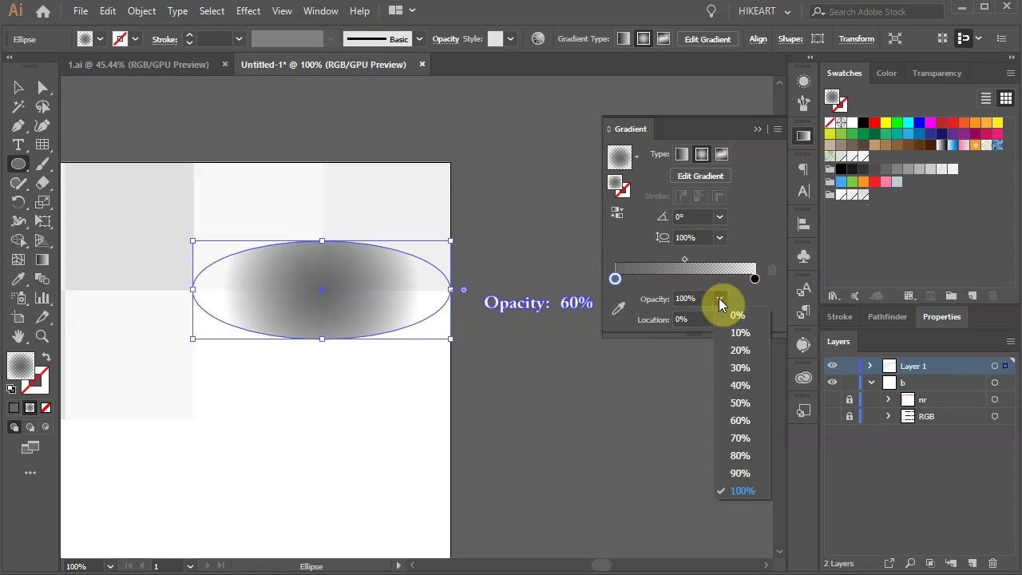
pyautogui.click(737, 421)
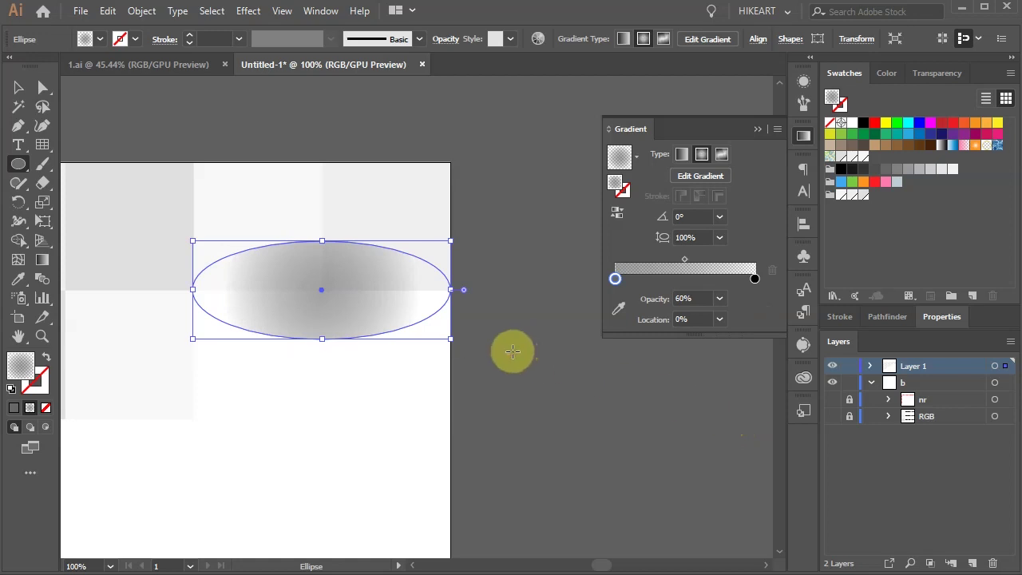
pyautogui.press('g')
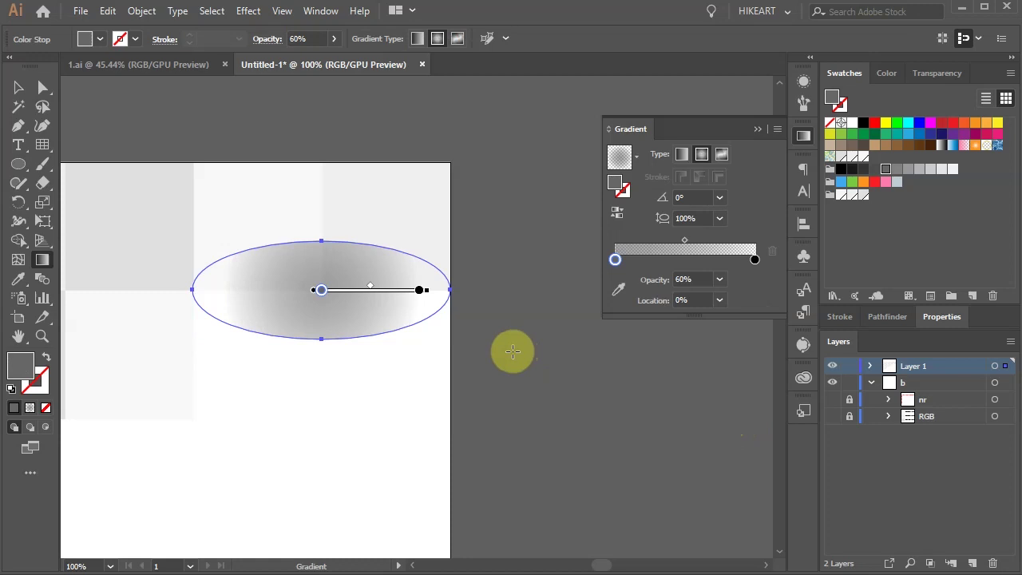
# - Widen the radial gradient, squash it vertically to fit the ellipse, and shift its midpoint left
pyautogui.moveTo(388, 297)
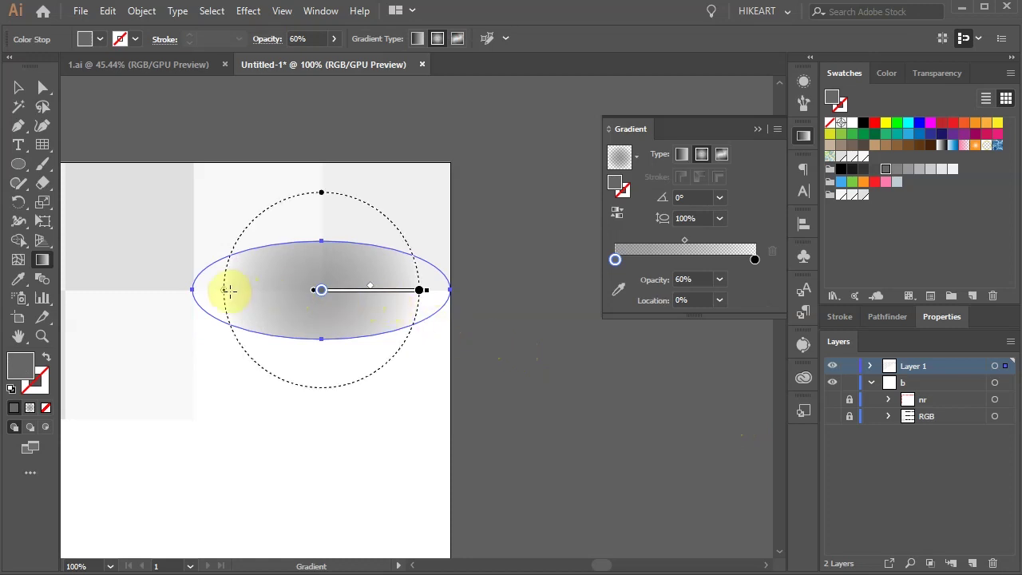
pyautogui.moveTo(222, 291); pyautogui.dragTo(197, 292)
pyautogui.moveTo(322, 165); pyautogui.dragTo(321, 241)
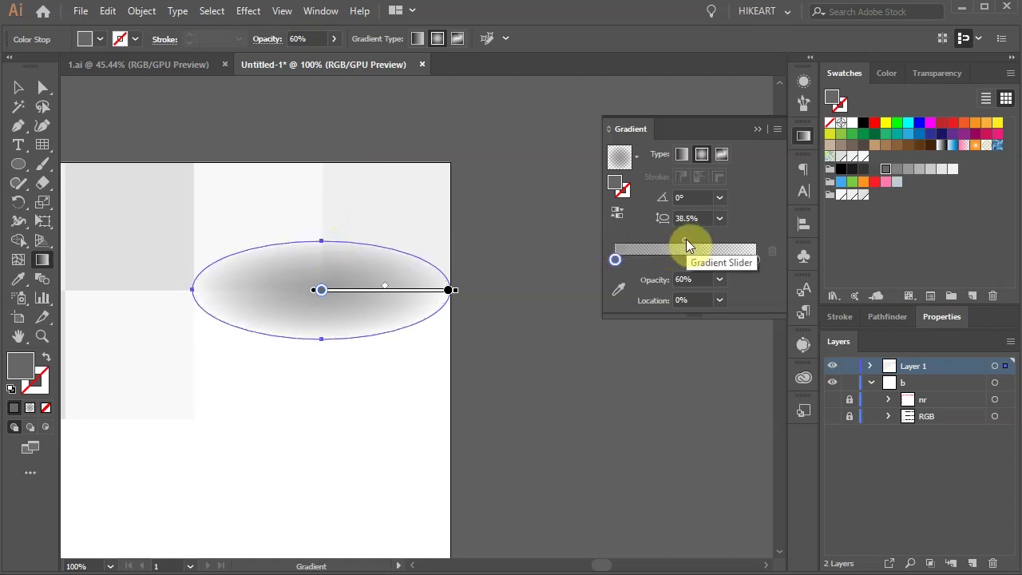
pyautogui.moveTo(386, 286); pyautogui.dragTo(357, 289)
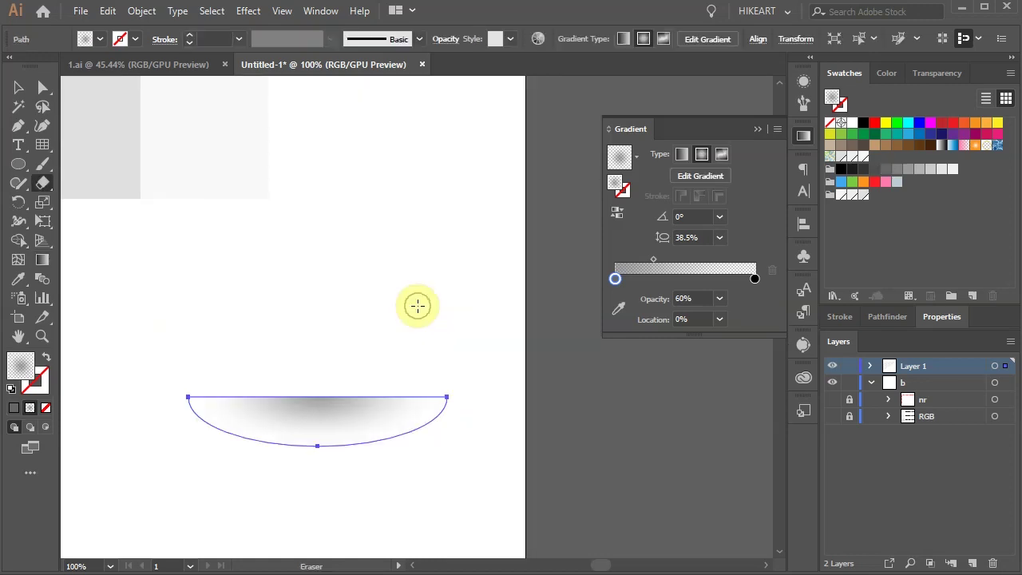
# - Move the shadow ellipse further down the canvas
pyautogui.moveTo(335, 301); pyautogui.dragTo(321, 486)
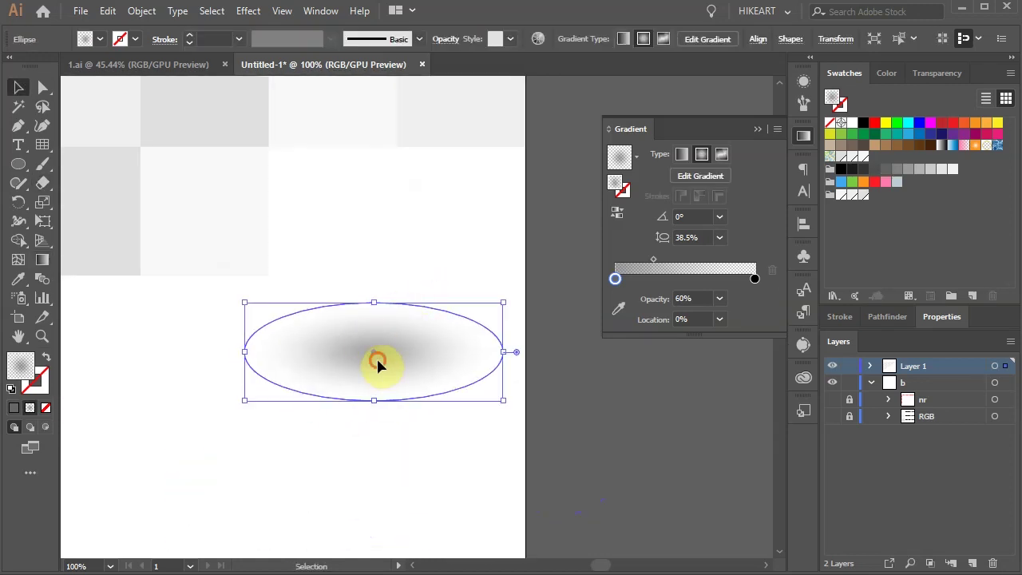
pyautogui.moveTo(376, 360); pyautogui.dragTo(327, 484)
pyautogui.scroll(-3, 429, 375)
# - Erase the ellipse's top half with an Alt-drag rectangular Eraser sweep
pyautogui.hotkey('shift', 'e')
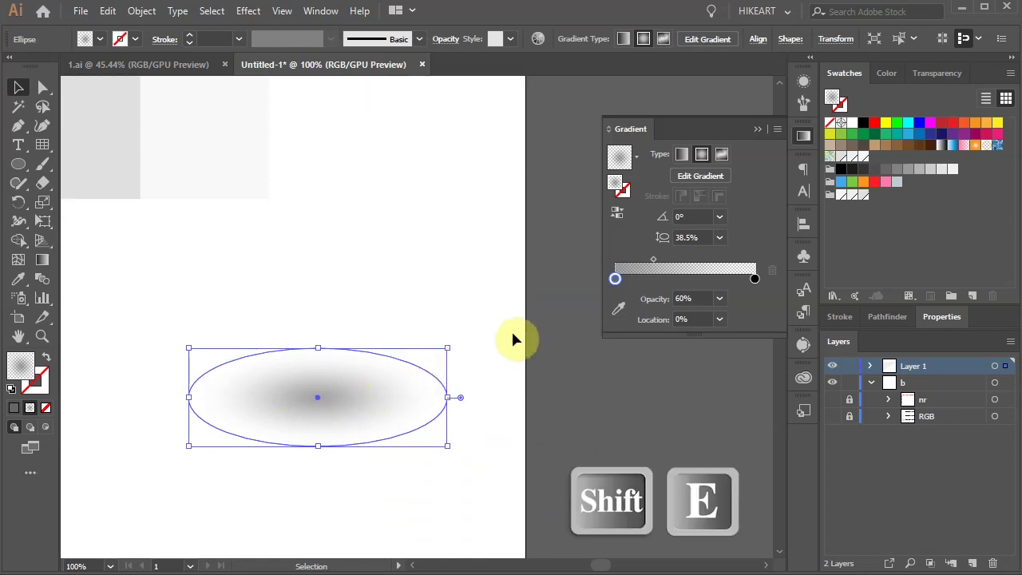
pyautogui.hotkey('shift', 'e')
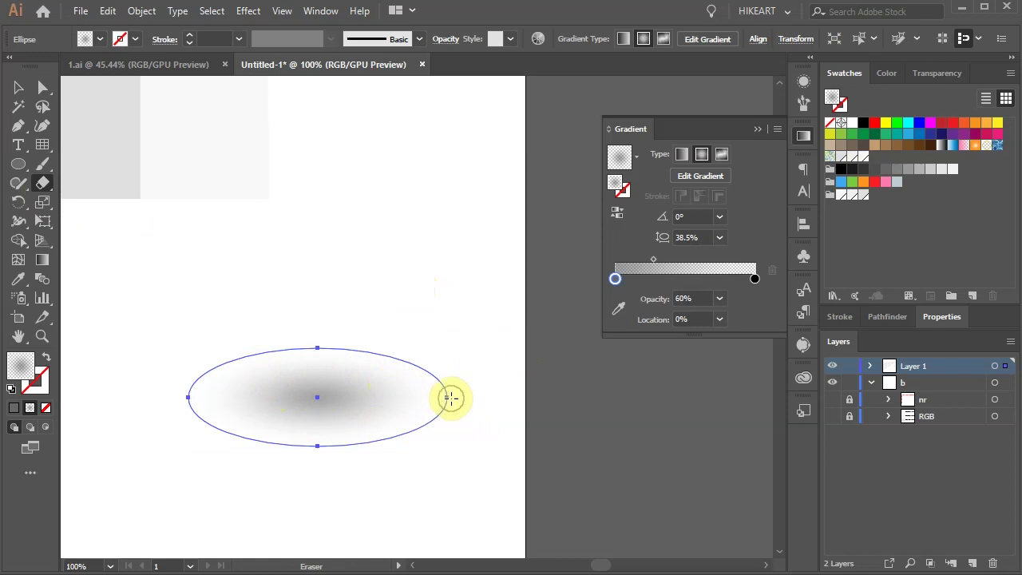
pyautogui.press('alt')
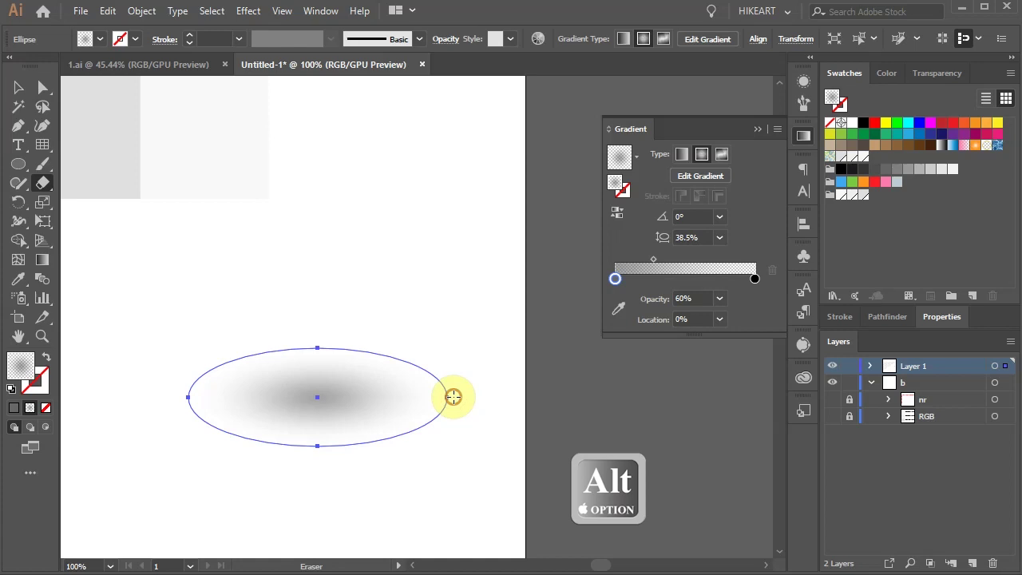
pyautogui.moveTo(454, 396)
pyautogui.mouseDown()
pyautogui.moveTo(399, 367)
pyautogui.moveTo(139, 319)
pyautogui.mouseUp()
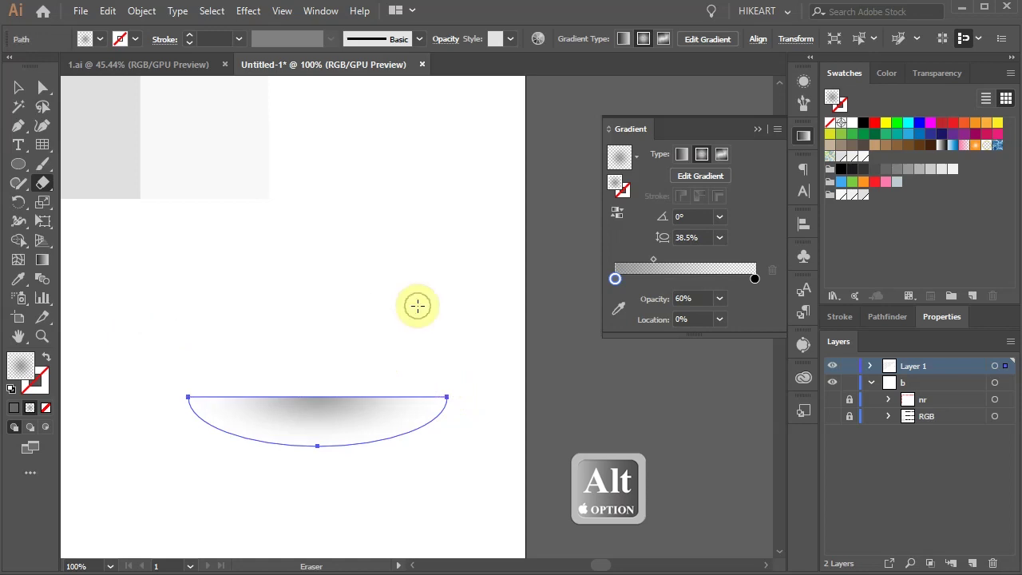
pyautogui.scroll(3, 417, 305)
pyautogui.press('v')
pyautogui.moveTo(313, 538); pyautogui.dragTo(399, 199)
# - Nudge the half-oval shadow's gradient midpoint left and its centre stop slightly outward
pyautogui.click(454, 406)
pyautogui.click(398, 186)
pyautogui.moveTo(652, 242); pyautogui.dragTo(646, 241)
pyautogui.press('g')
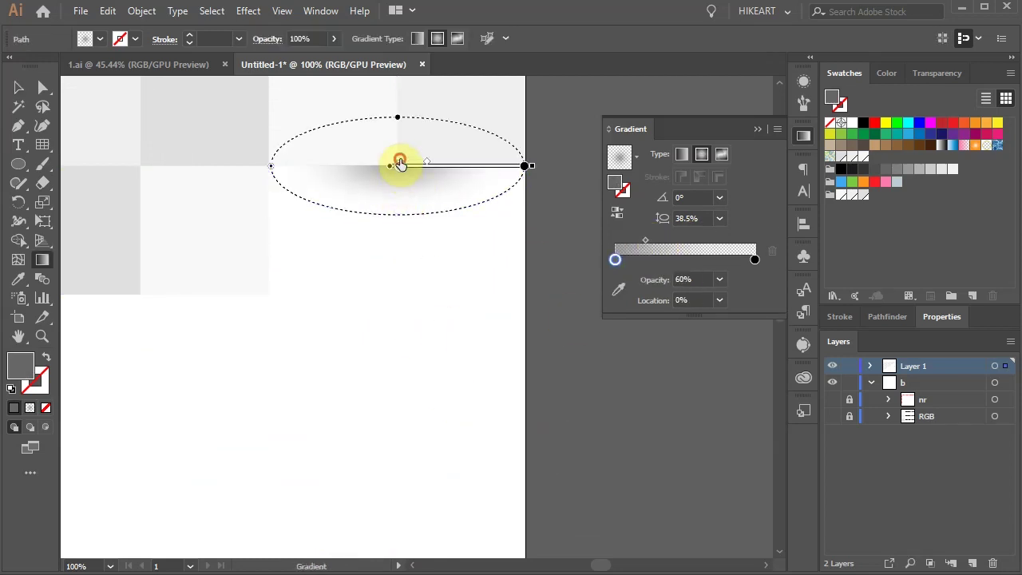
pyautogui.moveTo(400, 165); pyautogui.dragTo(402, 165)
pyautogui.scroll(-2, 627, 413)
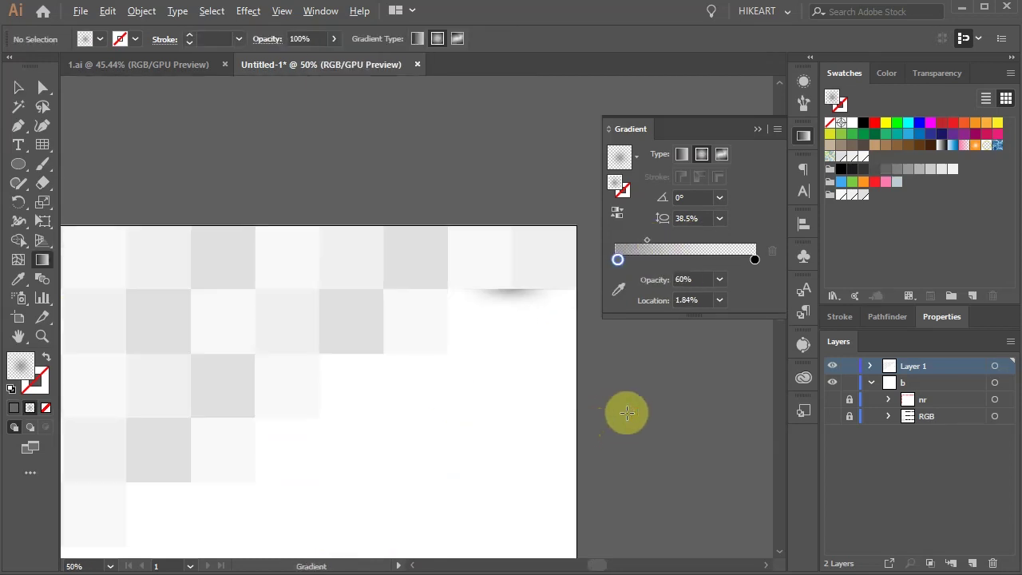
pyautogui.click(803, 136)
pyautogui.scroll(-1, 621, 406)
pyautogui.scroll(1, 666, 388)
pyautogui.scroll(-1, 673, 366)
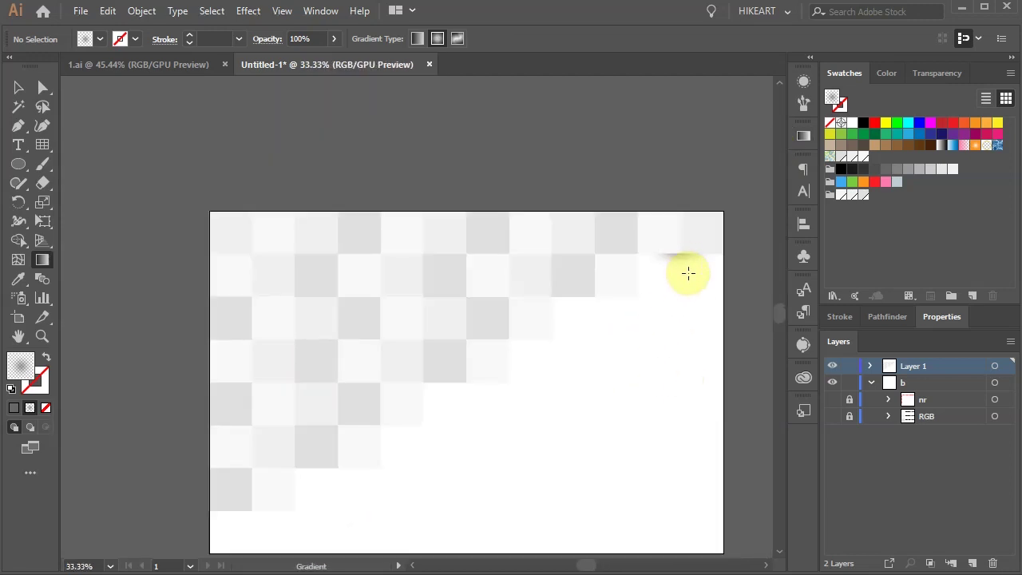
# - Position the shadow under the top row, drag copies beneath each row's squares, then deselect
pyautogui.press('v')
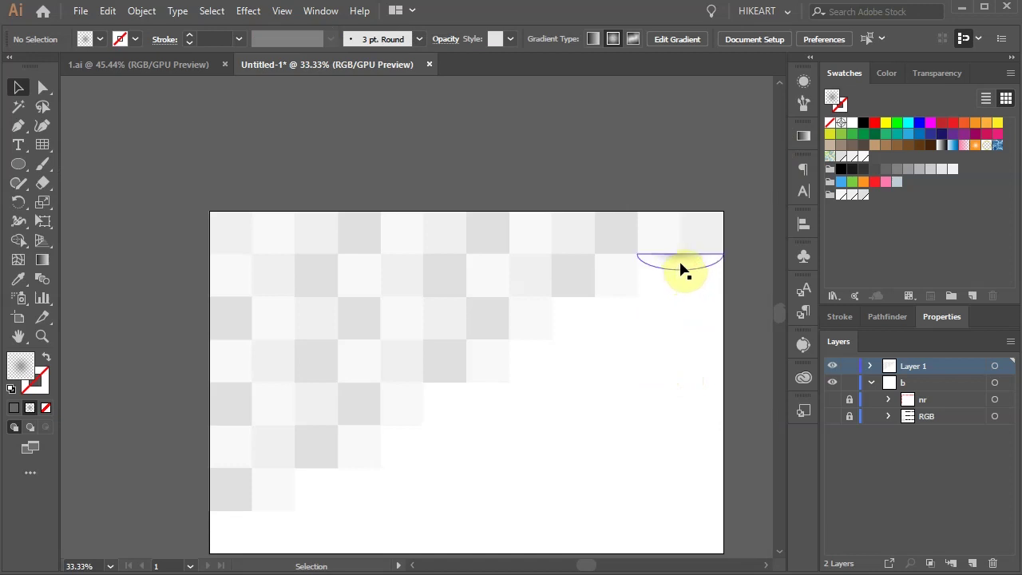
pyautogui.moveTo(674, 265); pyautogui.dragTo(635, 261)
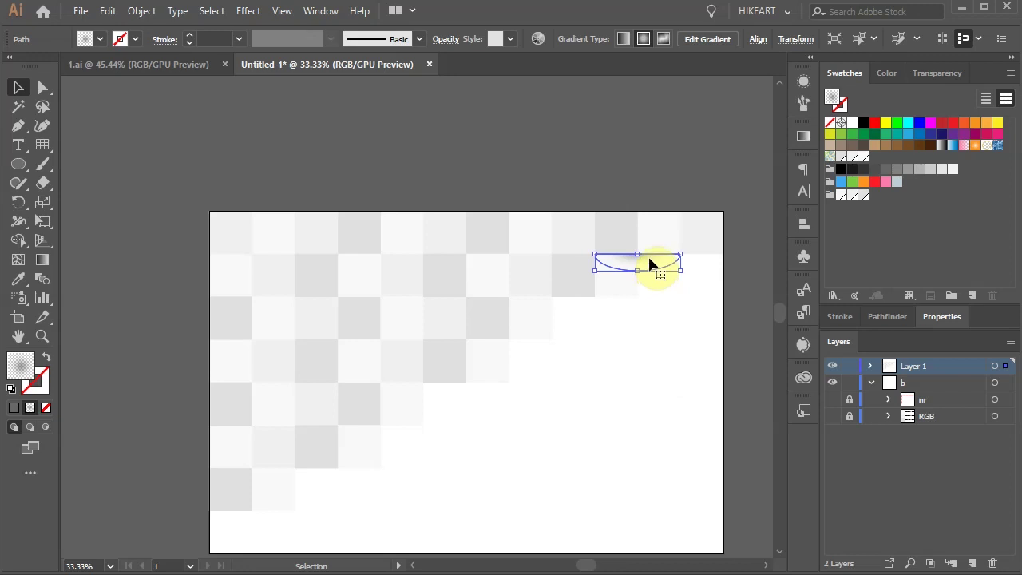
pyautogui.moveTo(632, 267); pyautogui.dragTo(350, 312)
pyautogui.moveTo(352, 312); pyautogui.dragTo(257, 349)
pyautogui.moveTo(257, 349); pyautogui.dragTo(255, 523)
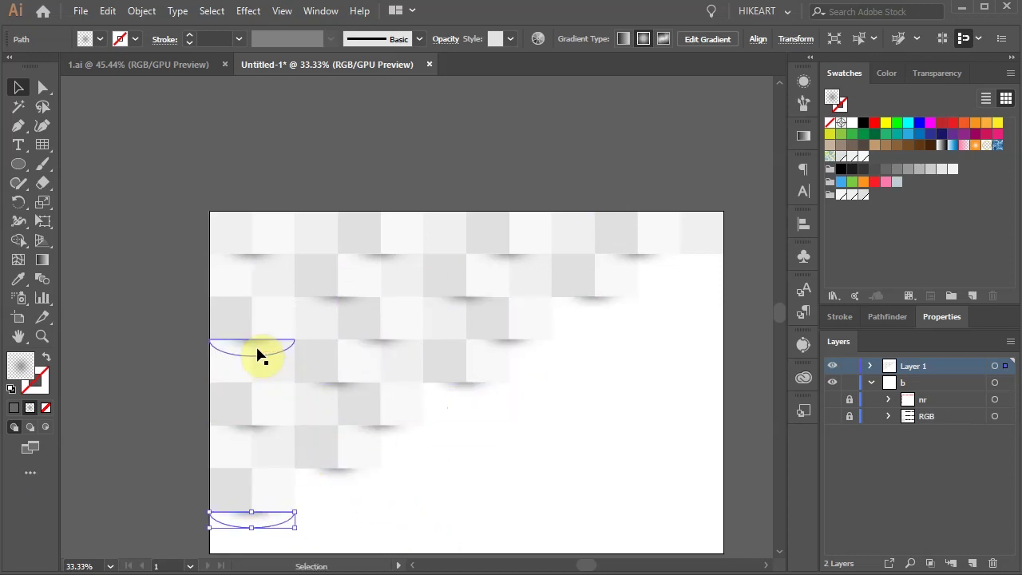
pyautogui.moveTo(257, 354); pyautogui.dragTo(216, 479)
pyautogui.click(675, 507)
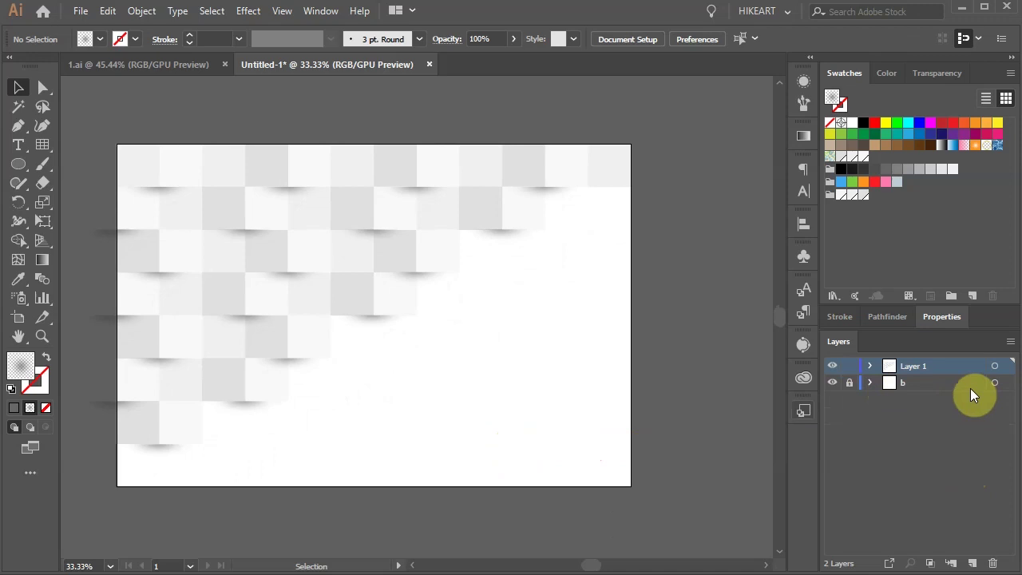
# - Create Layer 3 below Layer 1 and draw an artboard-covering rectangle on it
pyautogui.click(972, 562)
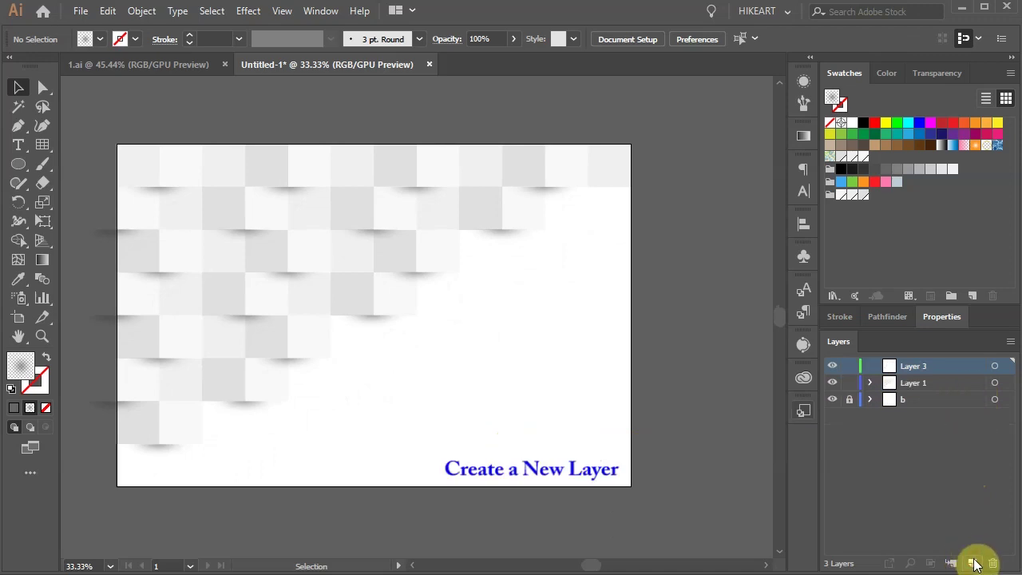
pyautogui.moveTo(955, 365); pyautogui.dragTo(959, 387)
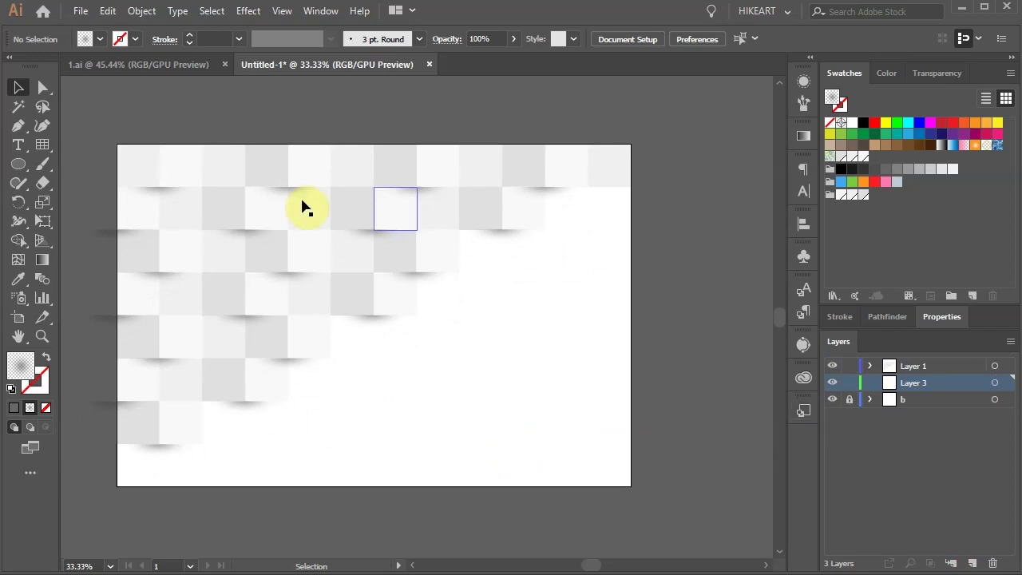
pyautogui.moveTo(18, 163); pyautogui.dragTo(19, 166)
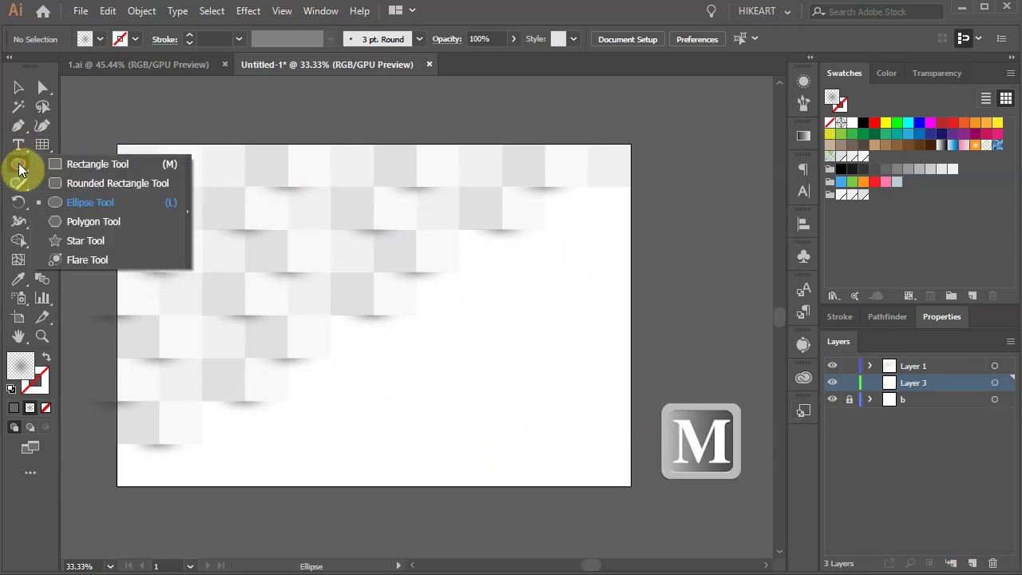
pyautogui.click(68, 169)
pyautogui.moveTo(117, 145); pyautogui.dragTo(630, 485)
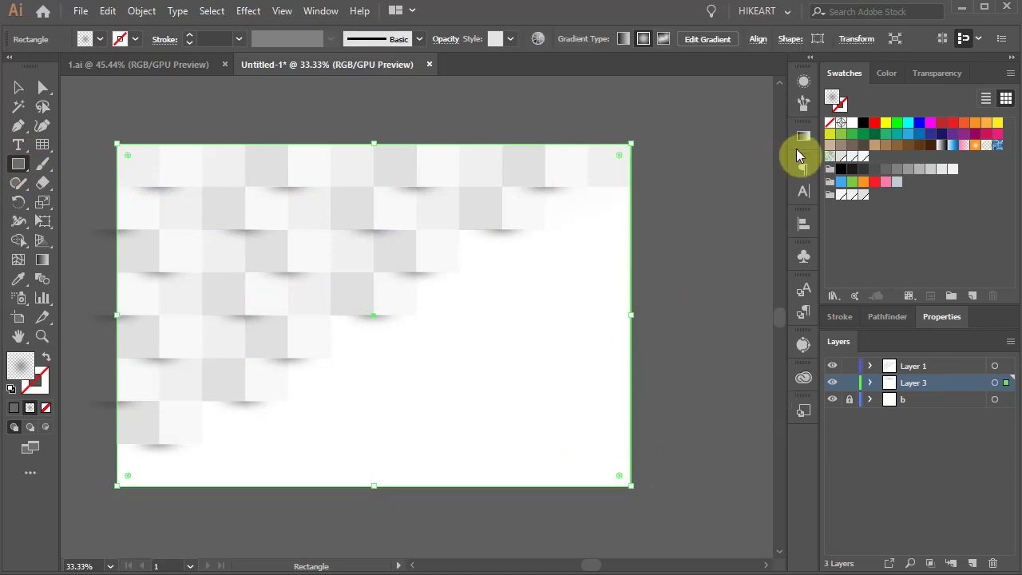
pyautogui.click(803, 136)
pyautogui.click(636, 156)
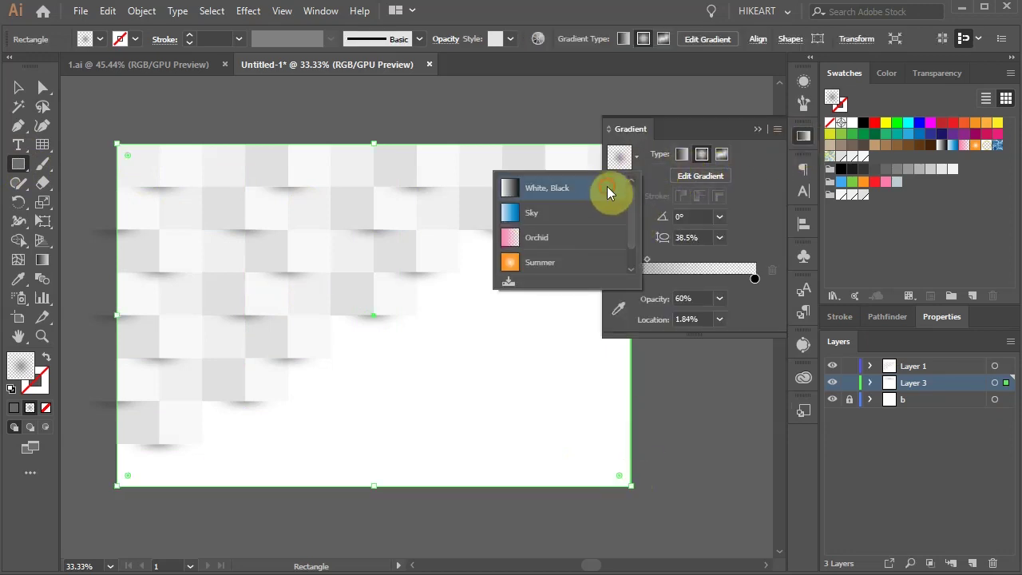
# - Apply the White, Black preset and change the black stop to a light grey in HSB
pyautogui.click(607, 190)
pyautogui.moveTo(629, 395); pyautogui.dragTo(618, 395)
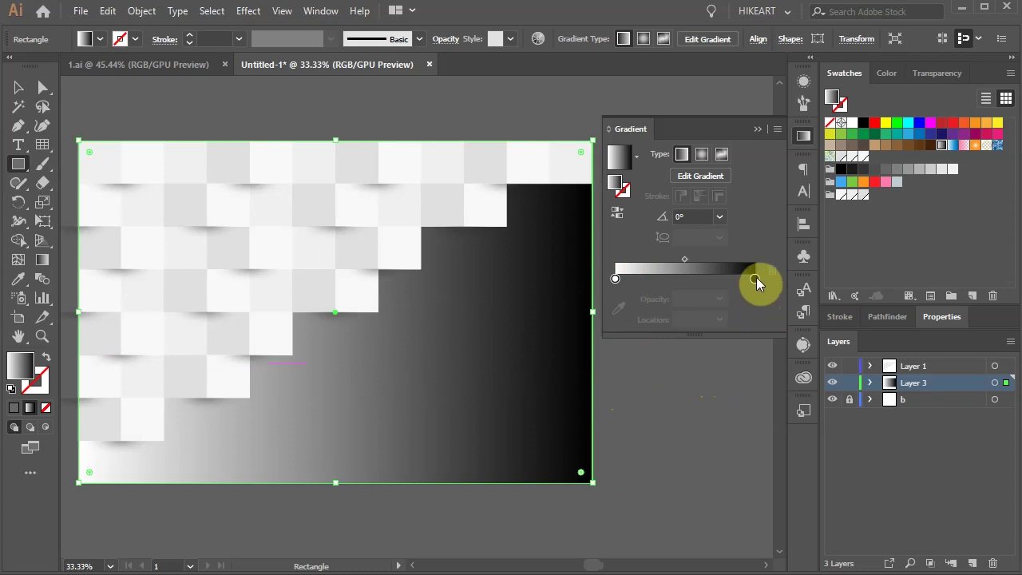
pyautogui.click(754, 278)
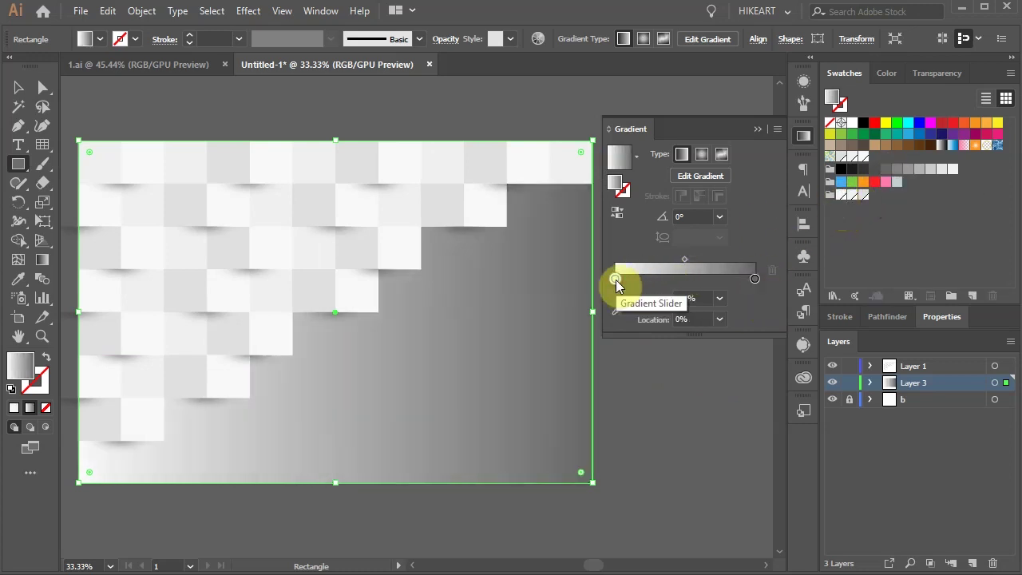
pyautogui.click(898, 185)
pyautogui.doubleClick(755, 277)
pyautogui.click(753, 297)
pyautogui.click(798, 336)
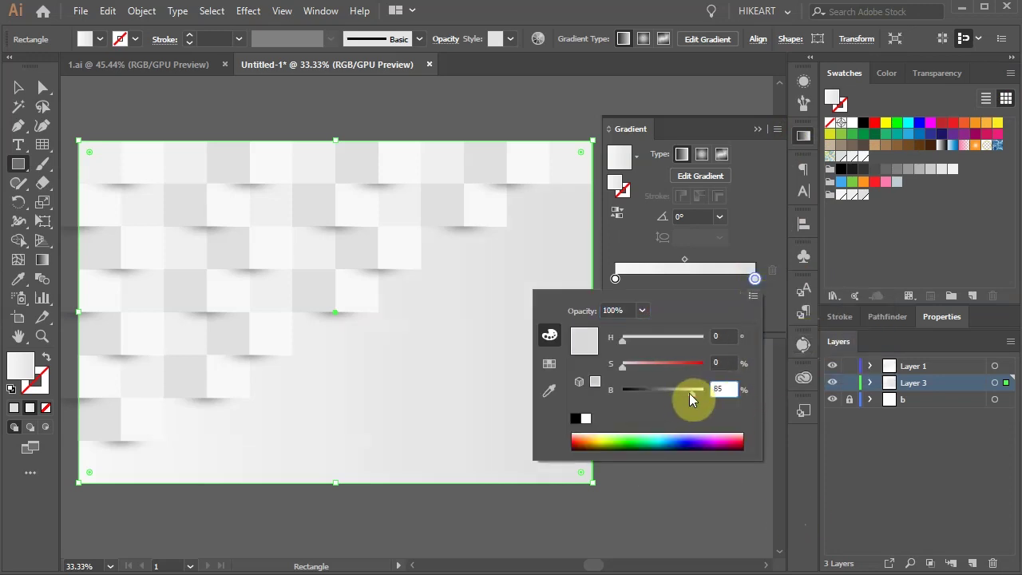
pyautogui.click(771, 303)
# - Drag the linear gradient diagonally toward the bottom of the rectangle, then deselect and fit the artboard
pyautogui.press('g')
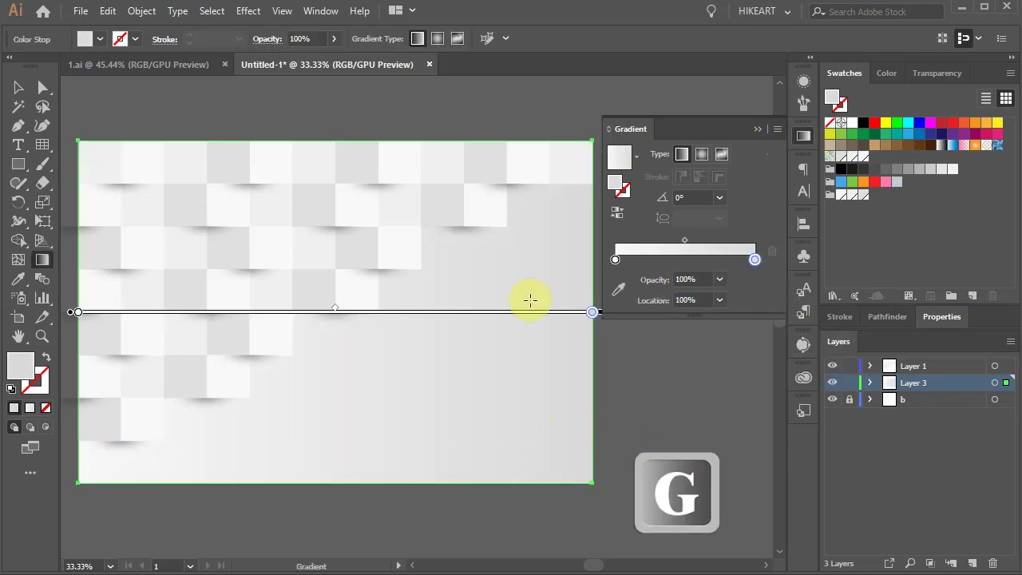
pyautogui.moveTo(335, 292); pyautogui.dragTo(372, 303)
pyautogui.moveTo(297, 276); pyautogui.dragTo(480, 477)
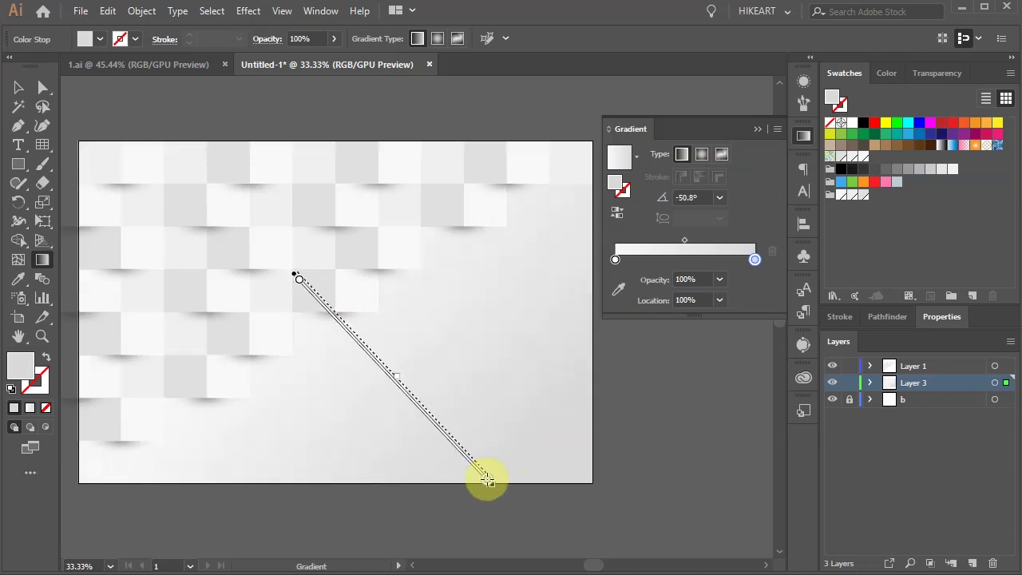
pyautogui.hotkey('ctrl', 'shift', 'a')
pyautogui.hotkey('ctrl', 'F9')
pyautogui.hotkey('ctrl', '0')
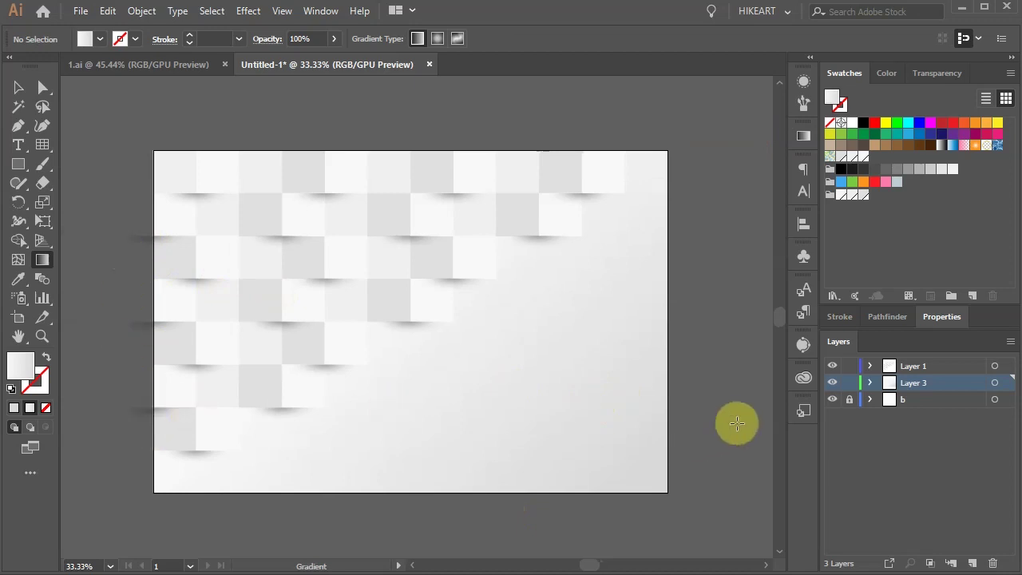
# - Draw an artboard-sized rectangle on Layer 1 over the staircase artwork
pyautogui.press('a')
pyautogui.click(994, 366)
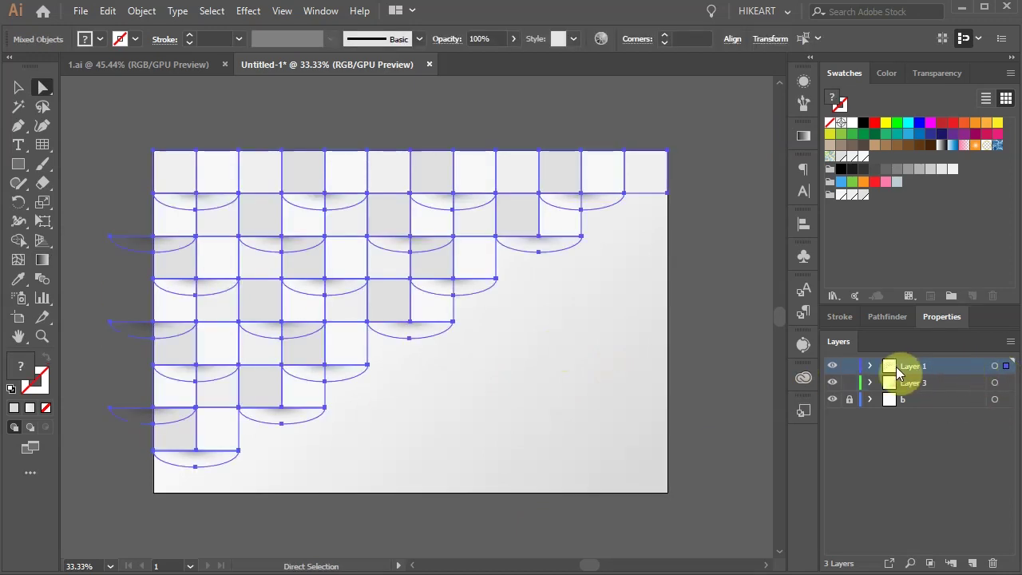
pyautogui.click(742, 381)
pyautogui.press('m')
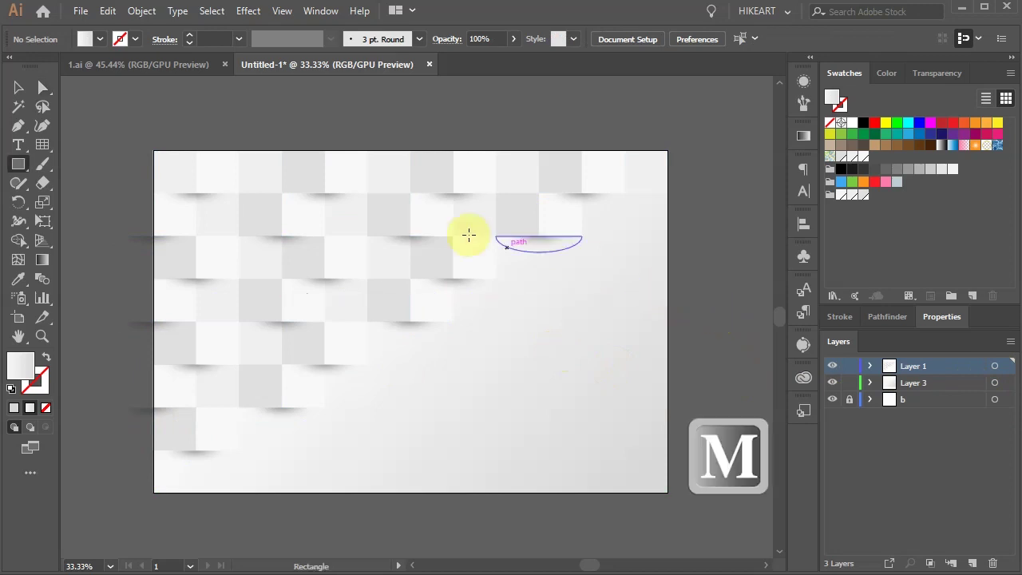
pyautogui.moveTo(151, 153); pyautogui.dragTo(667, 491)
# - Select all the artwork and make a clipping mask with Ctrl+7
pyautogui.press('ctrl')
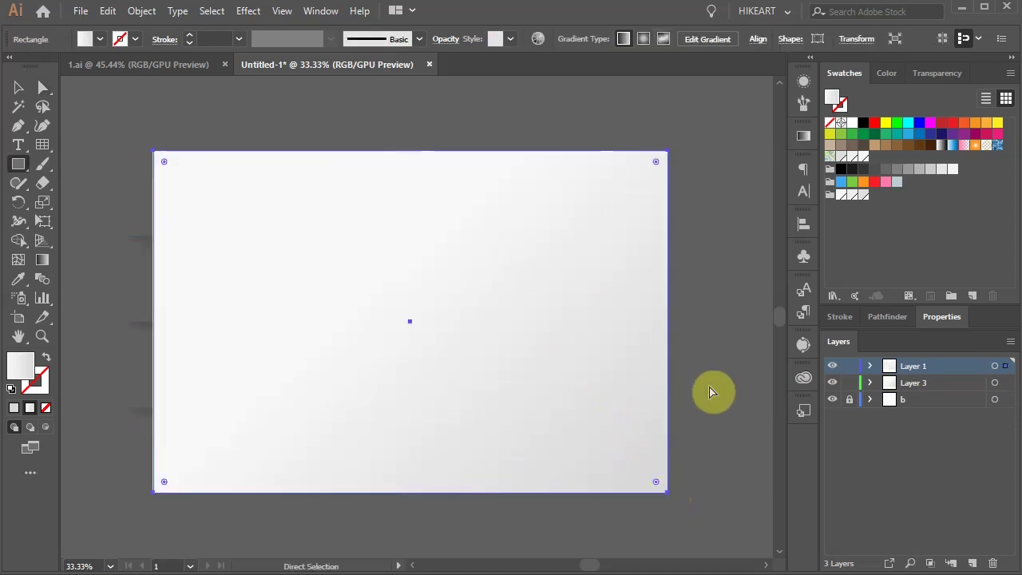
pyautogui.hotkey('ctrl', 'a')
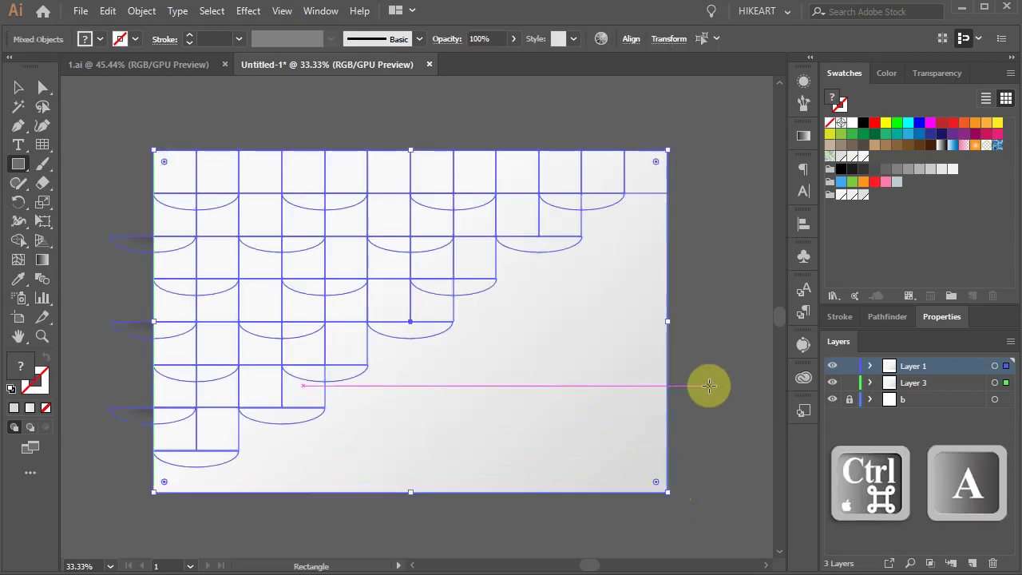
pyautogui.press('ctrl')
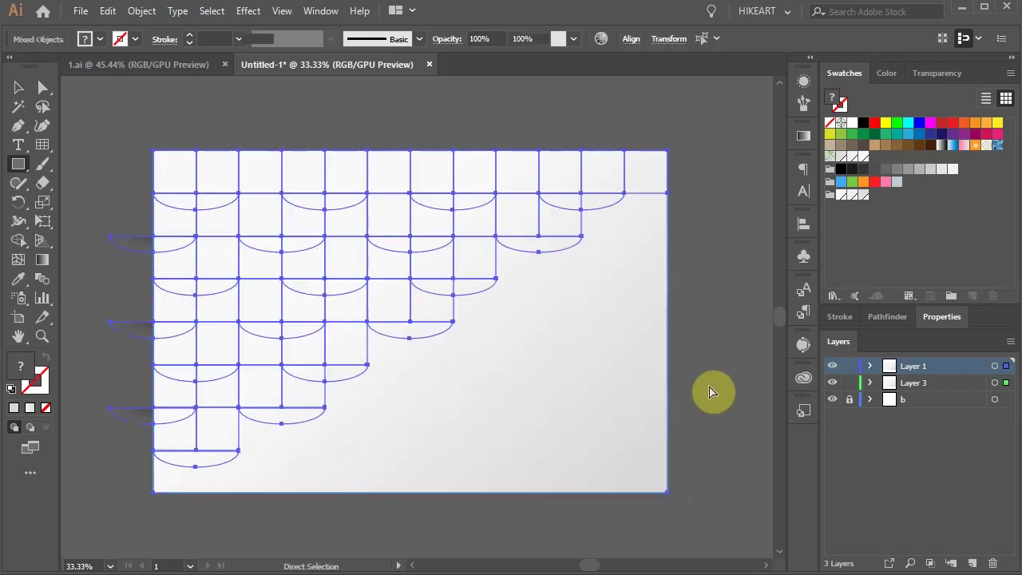
pyautogui.hotkey('ctrl', '7')
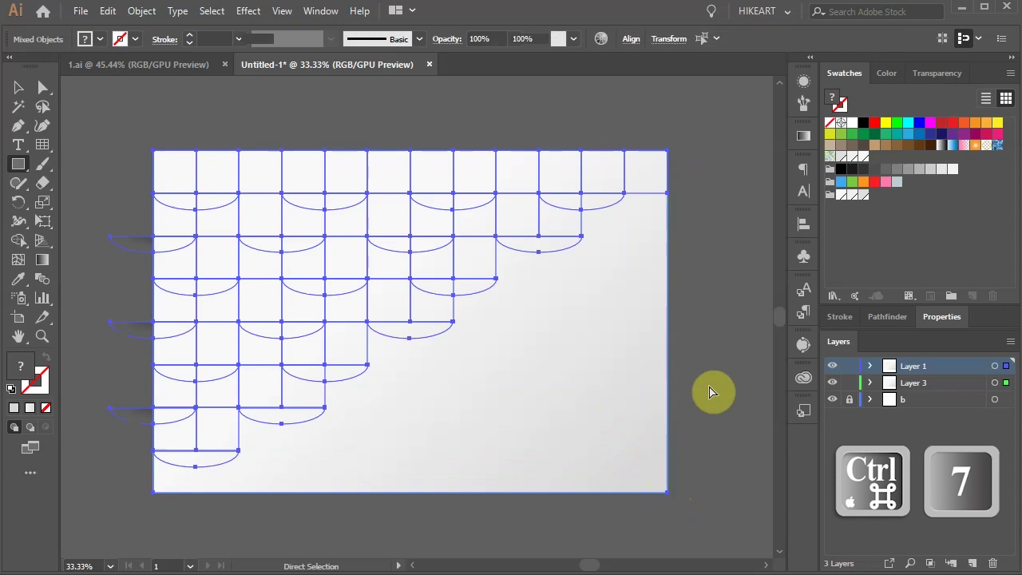